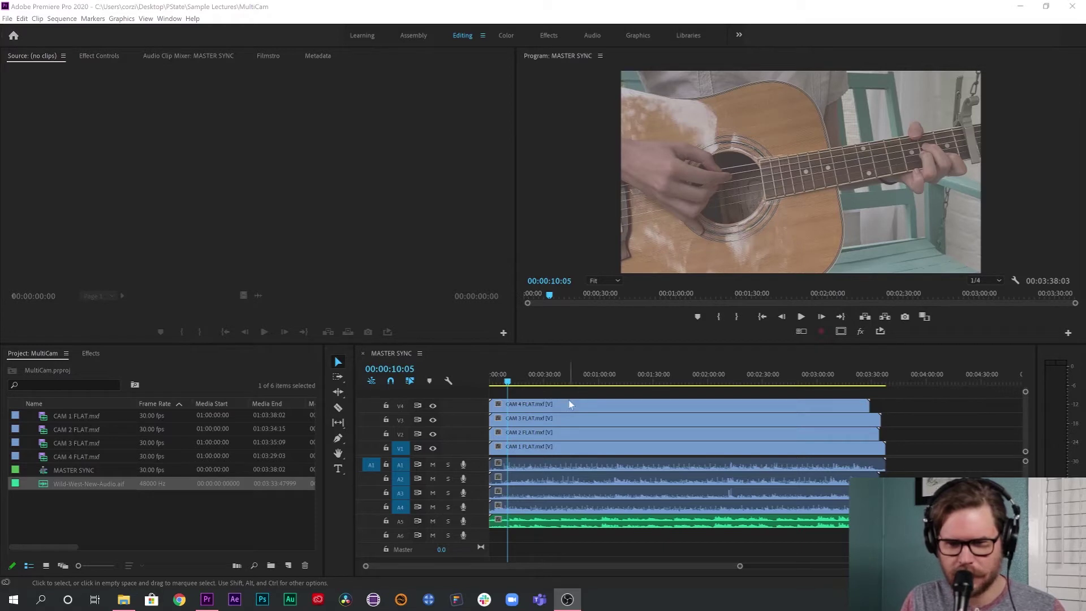
Synchronize all four camera clips and the separate audio track by audio, using track channel 2.
click(565, 407)
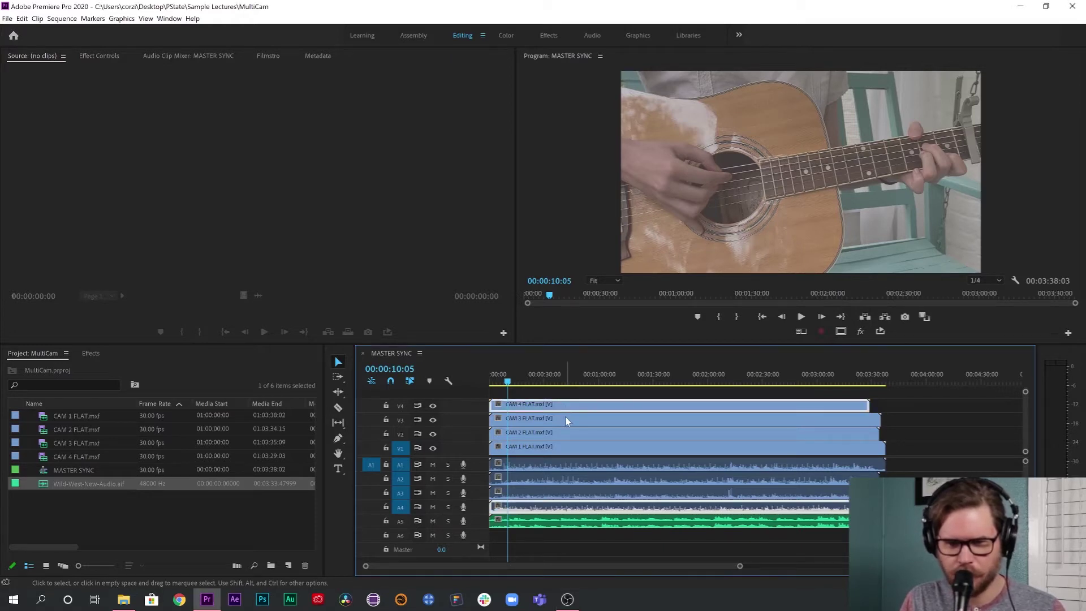
click(565, 418)
click(565, 432)
click(567, 446)
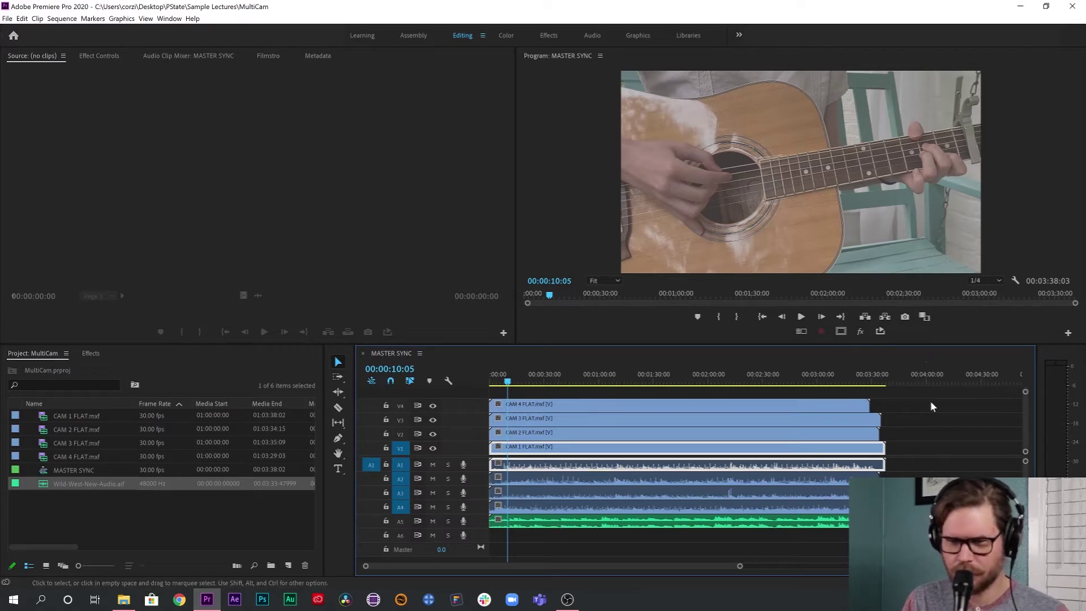
drag(922, 398, 812, 525)
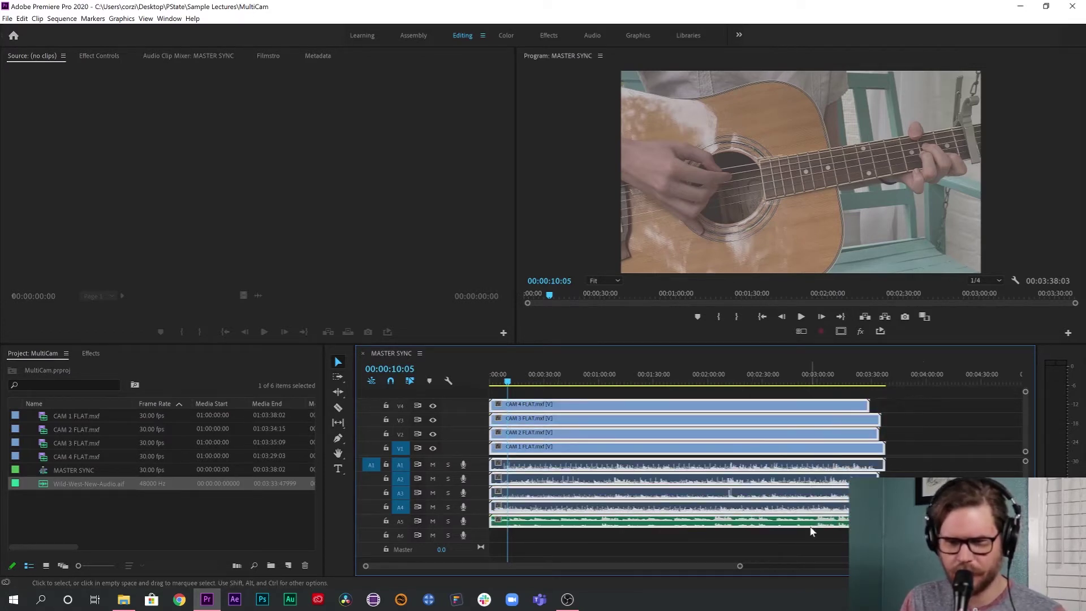
right_click(751, 523)
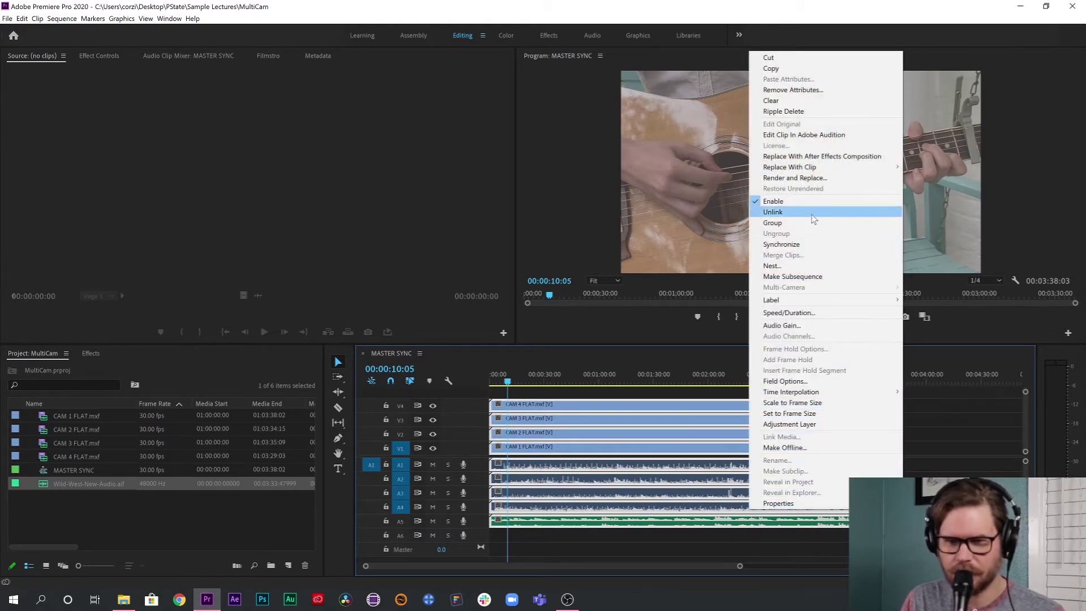
click(791, 245)
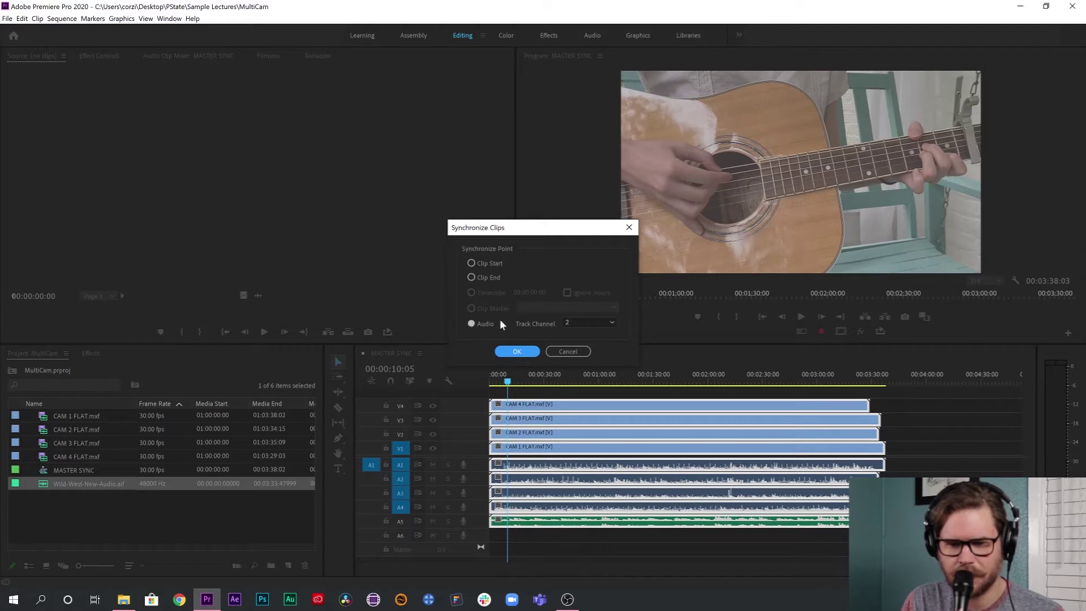
click(518, 351)
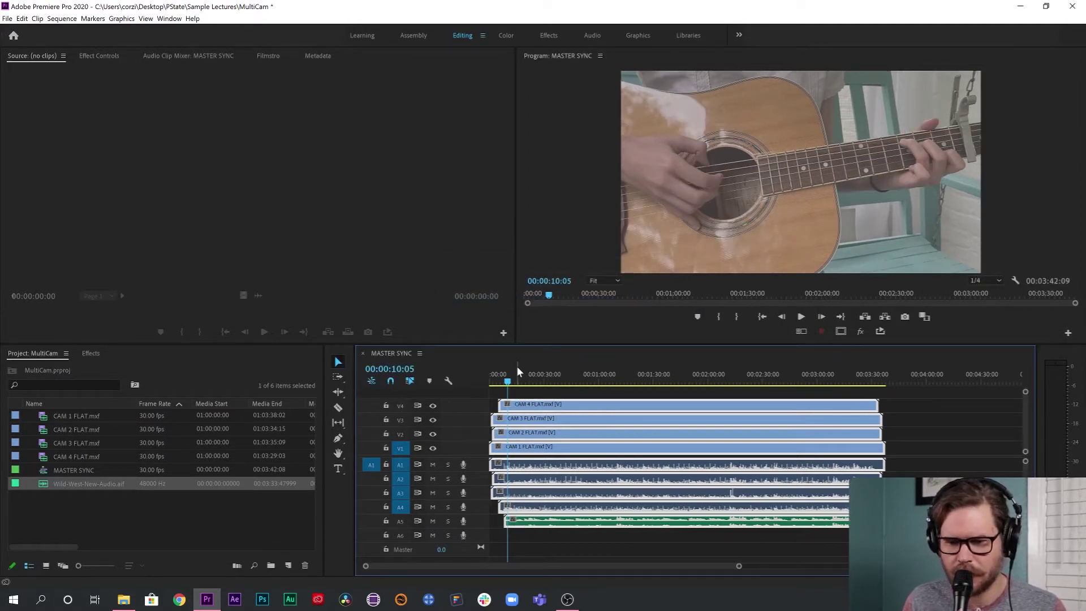
Play the synchronized sequence from about 00:00:22:02 to check the audio alignment.
click(532, 380)
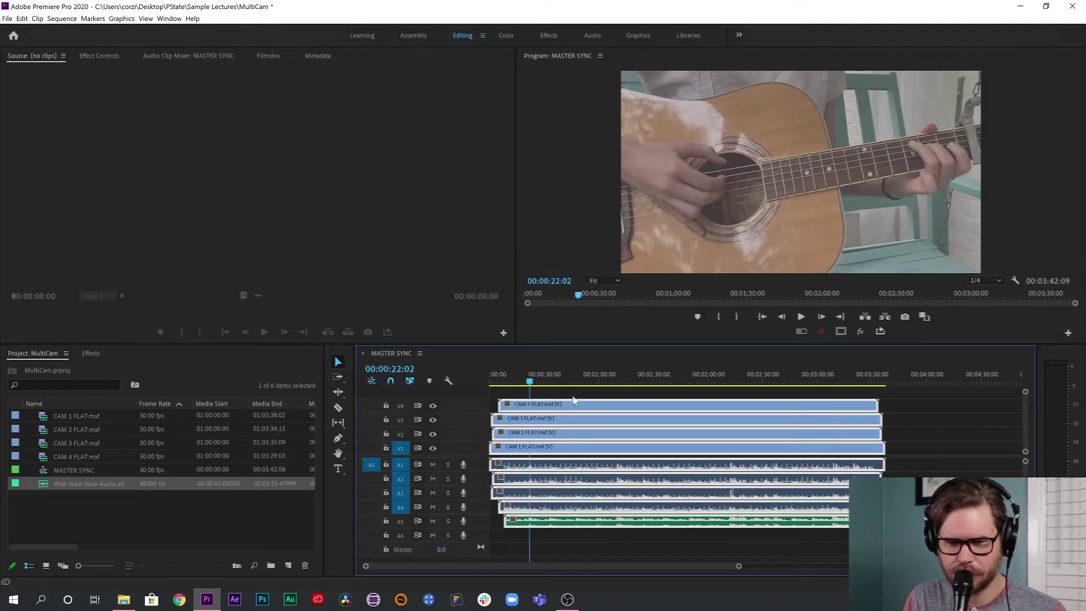
key(space)
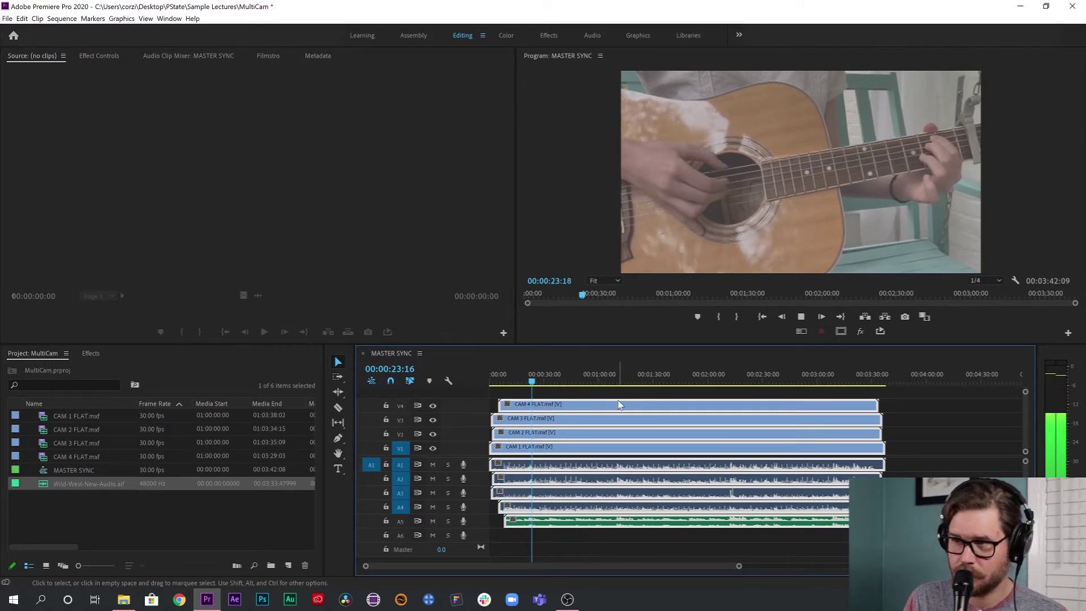
key(space)
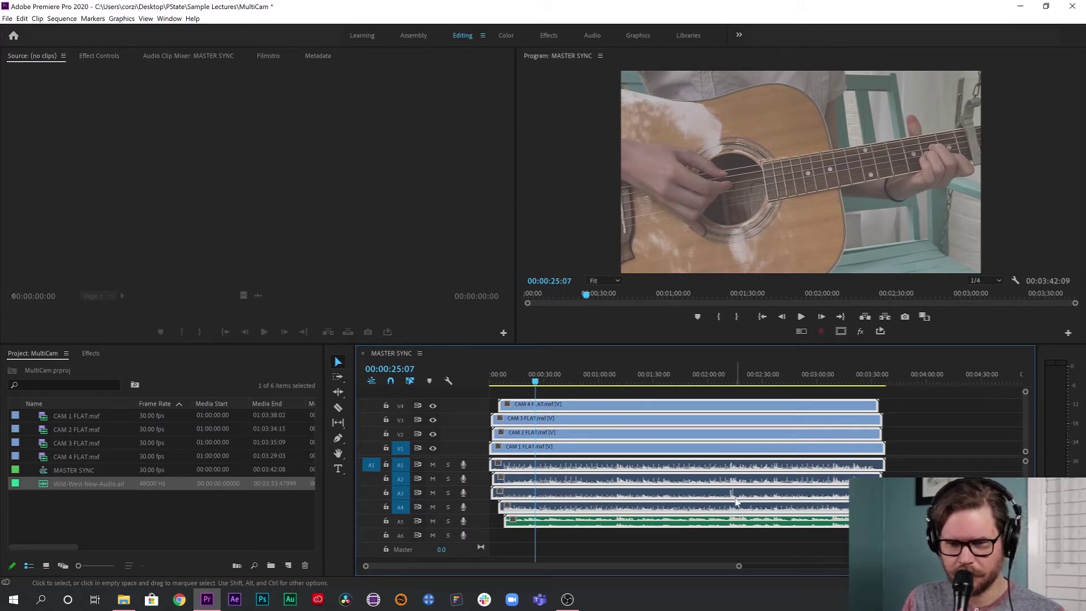
Unlink the audio from the video of the four camera clips.
click(903, 404)
drag(904, 399, 857, 448)
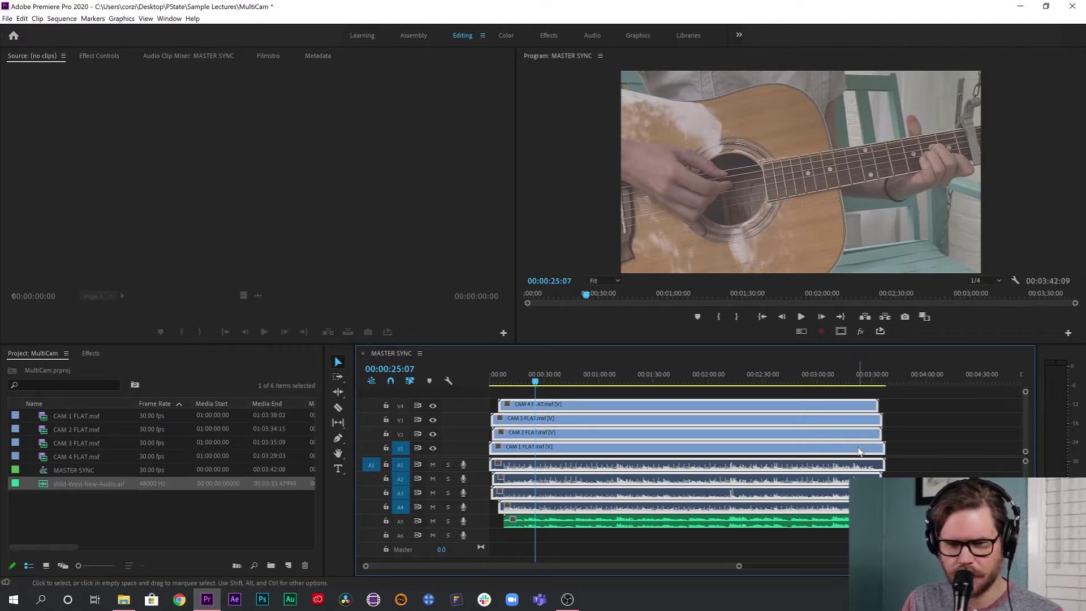
right_click(841, 452)
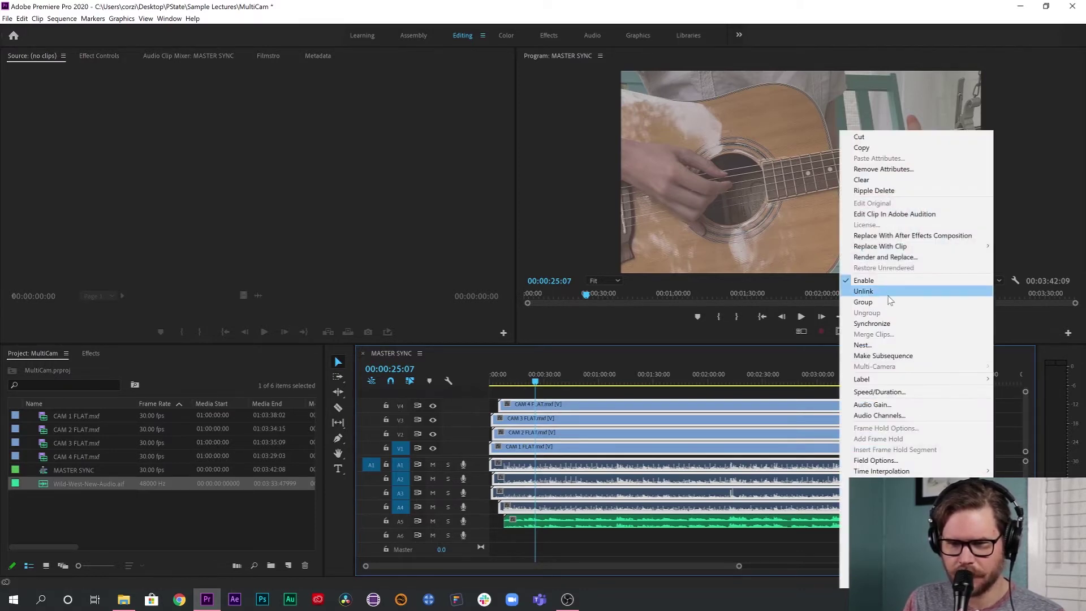
click(874, 290)
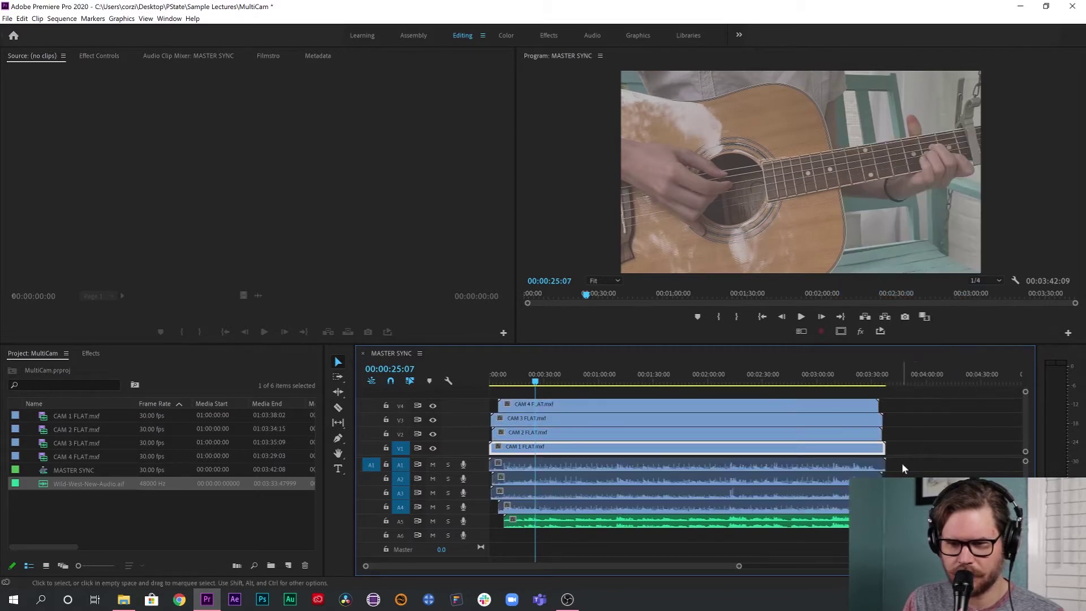
Delete the four camera audio clips and move the Wild-West-New-Audio clip up to track A1.
drag(902, 464, 830, 506)
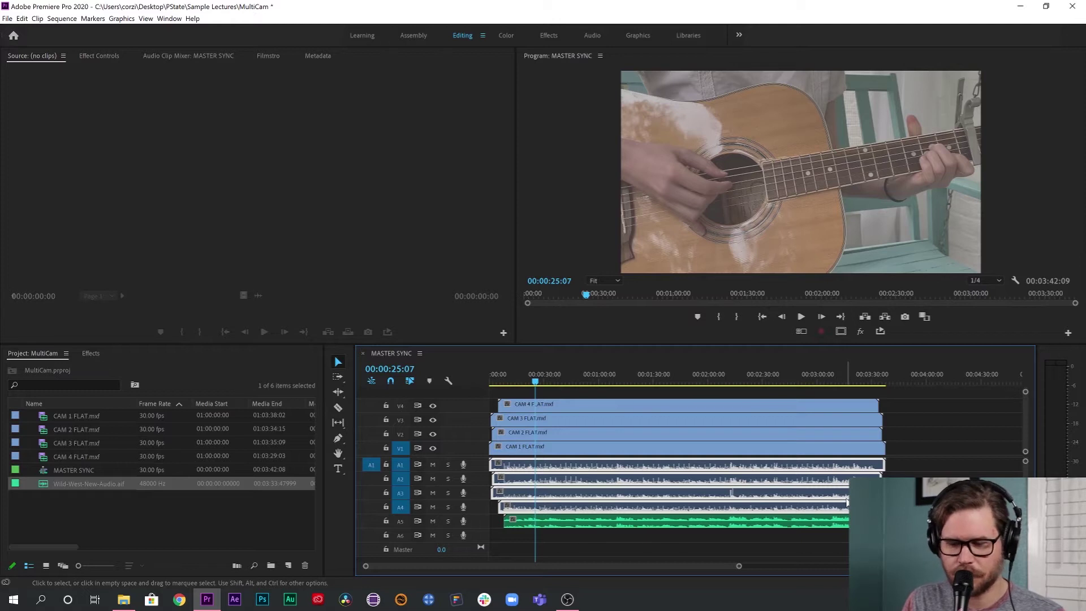
key(Delete)
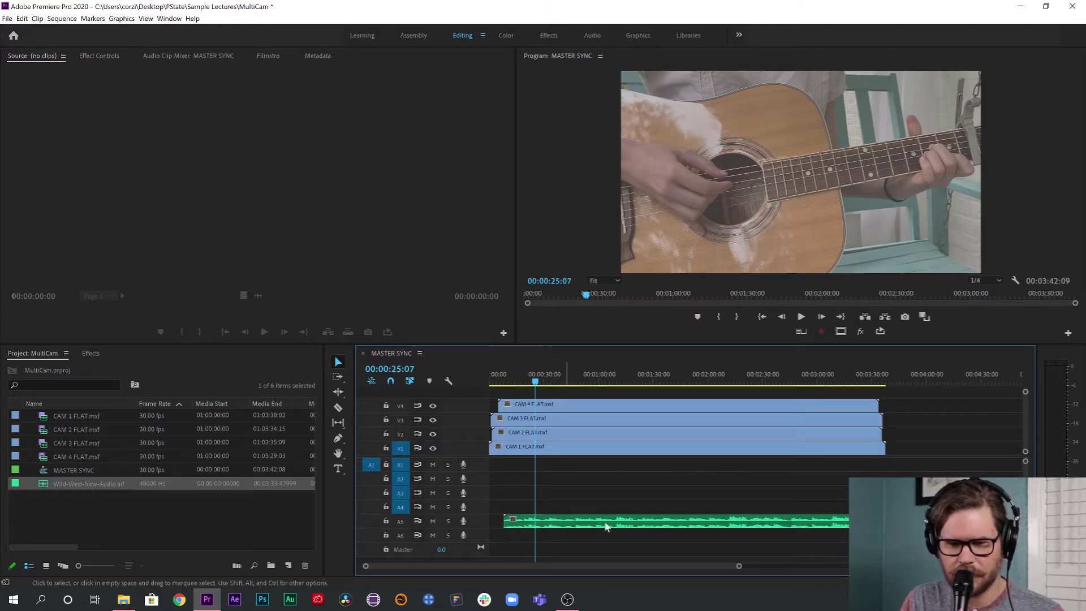
shift+click(566, 519)
drag(565, 519, 569, 471)
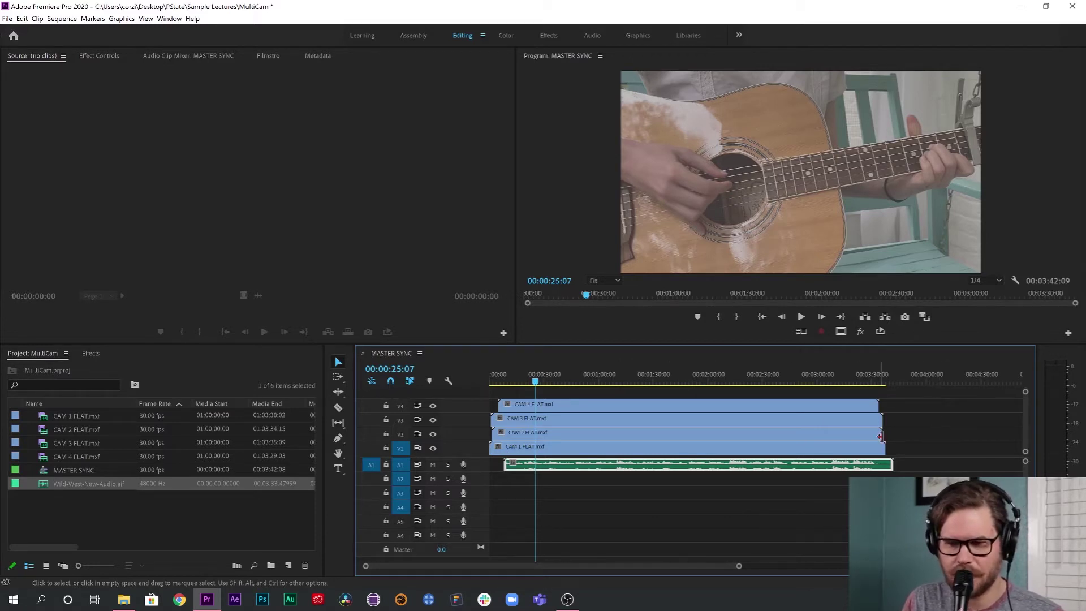
Nest the four camera clips and the audio clip into a sequence named NEST.
drag(914, 398, 791, 484)
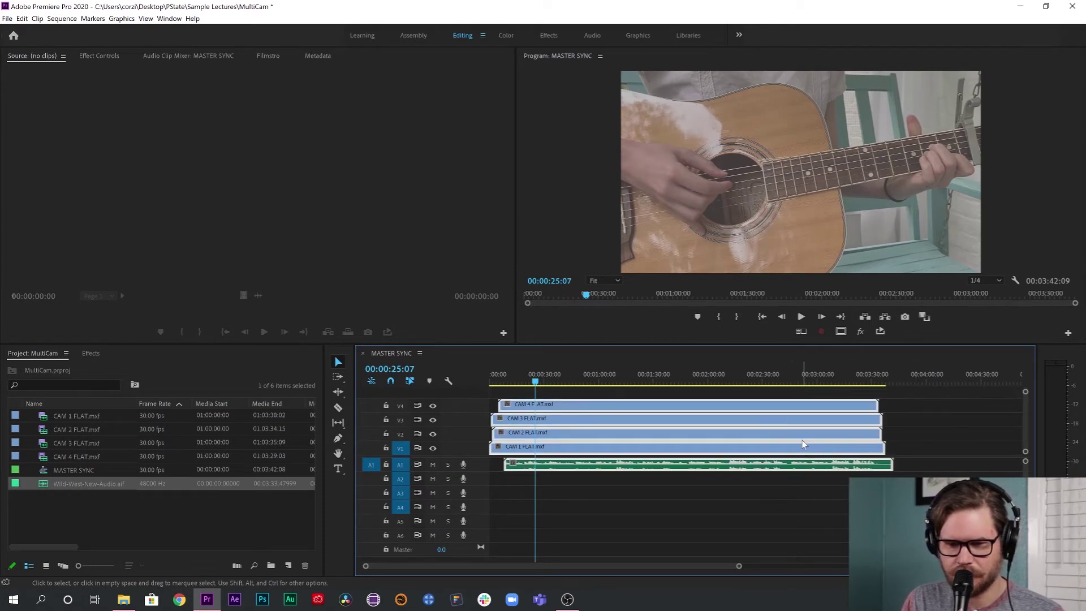
right_click(802, 447)
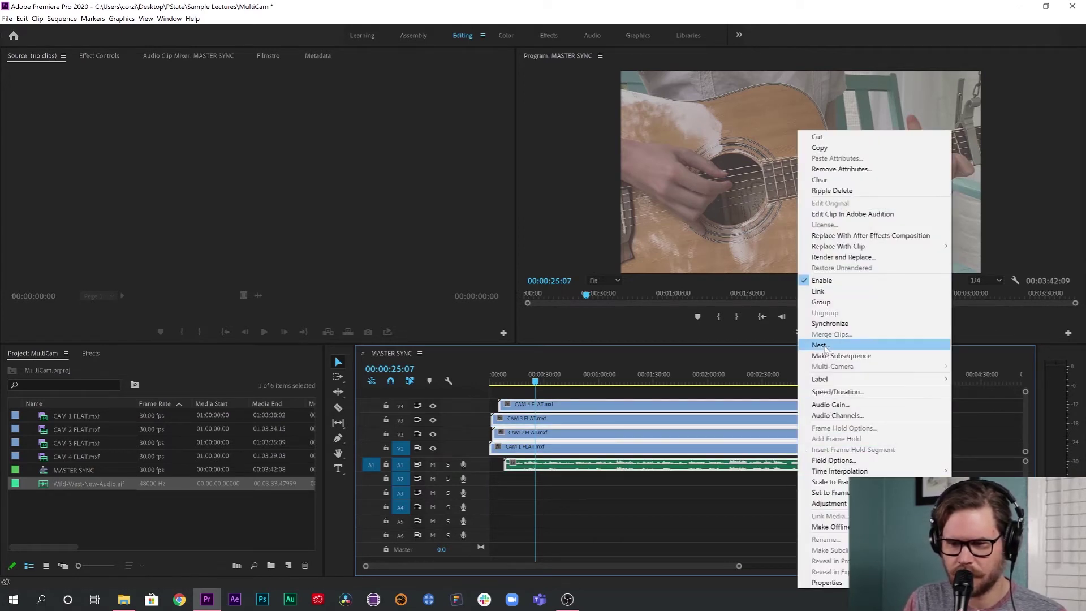
click(831, 346)
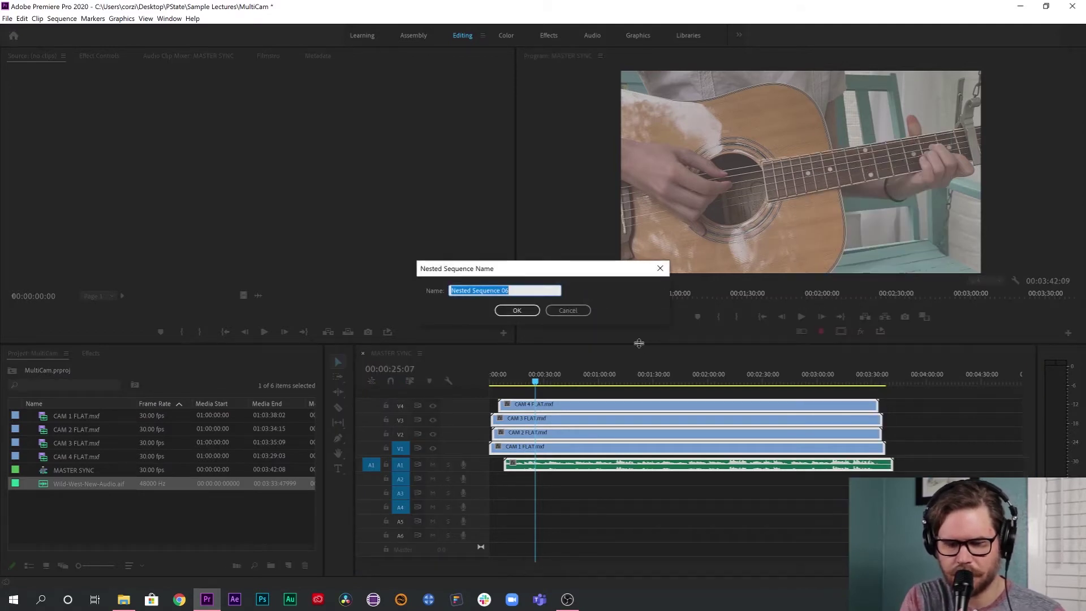
text(NEST)
key(Return)
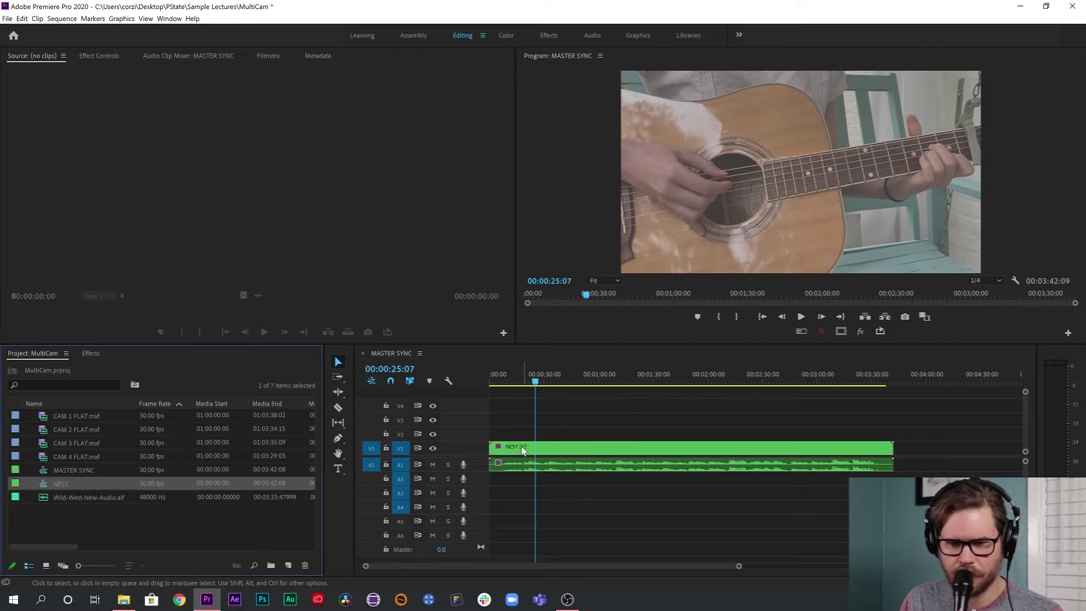
Enable Multi-Camera on the NEST clip in the timeline.
right_click(563, 448)
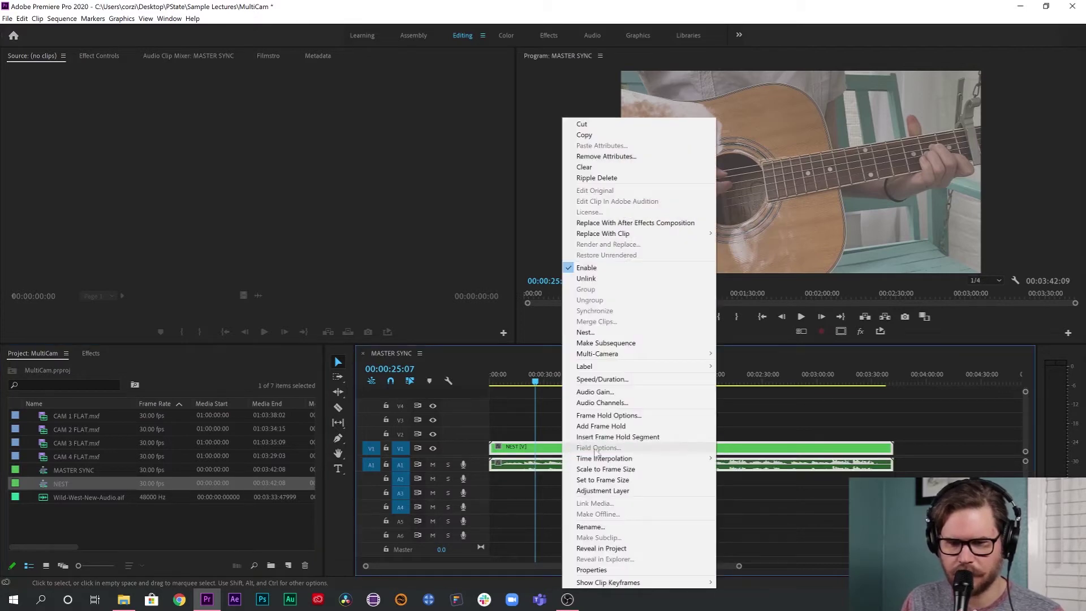
mouse_move(610, 355)
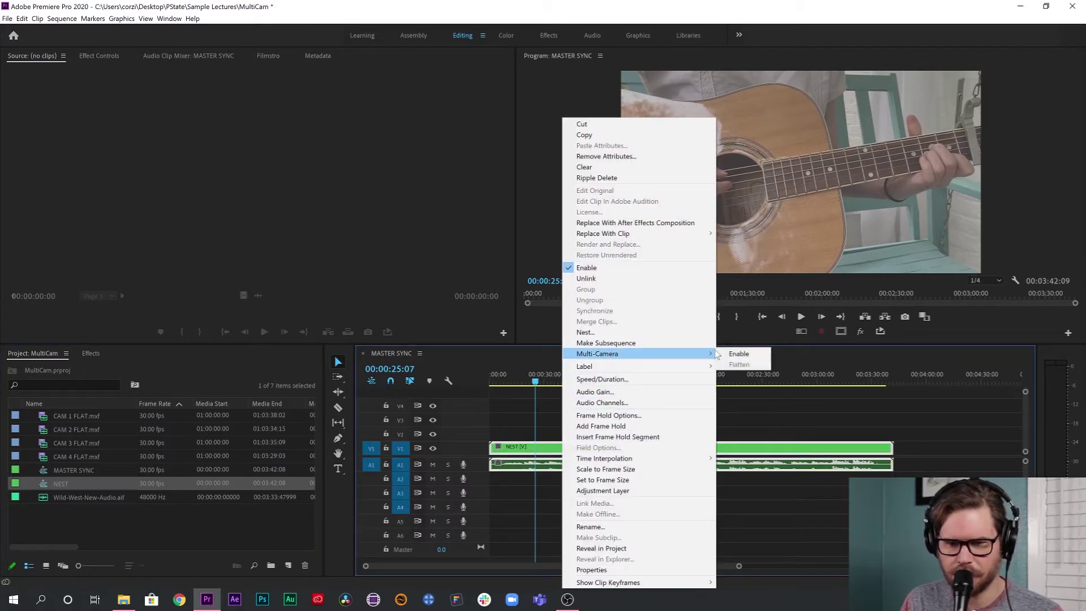
click(739, 353)
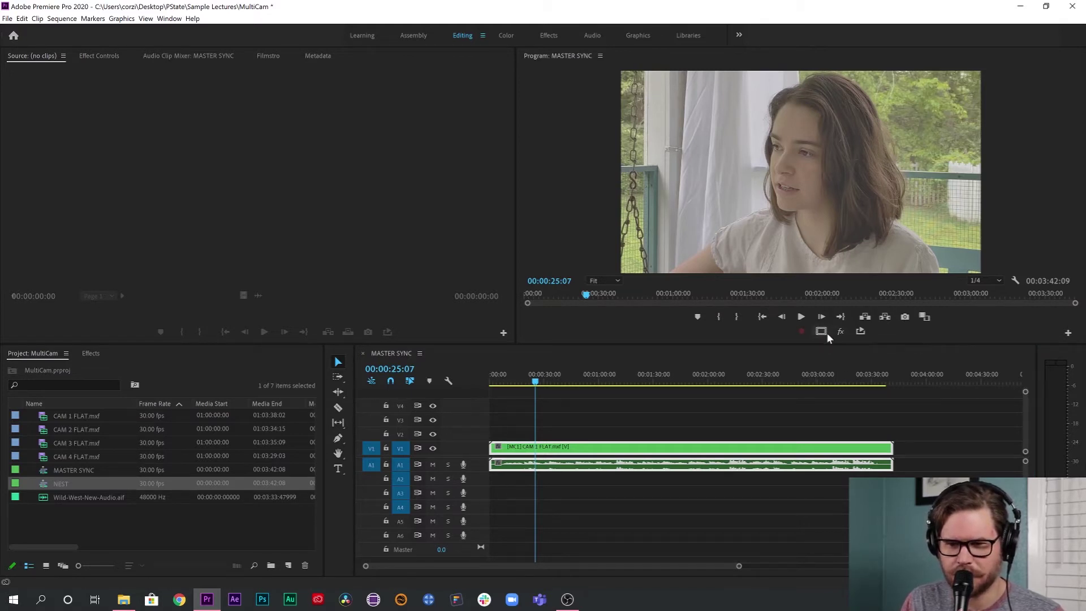
Add the Toggle Multi-Camera View control to the Program monitor's controls, before the record control.
click(1068, 334)
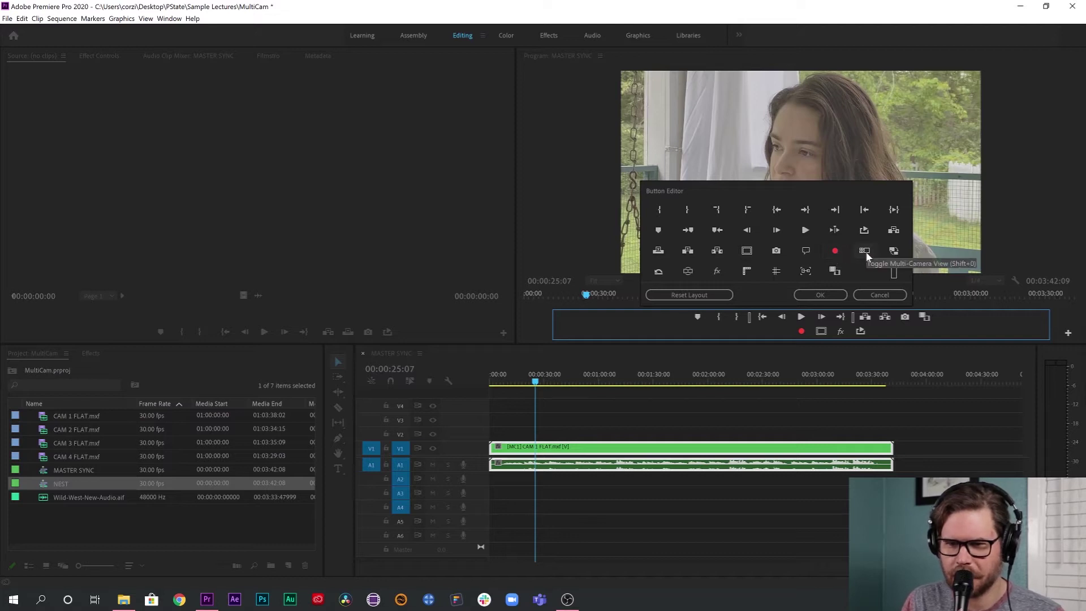
drag(865, 251, 782, 331)
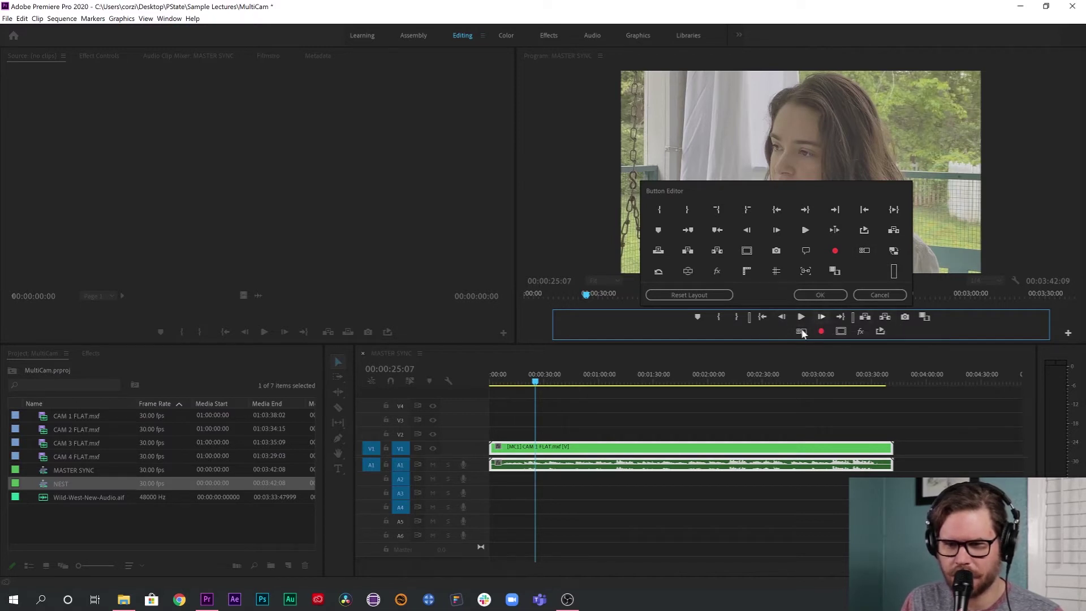
click(821, 295)
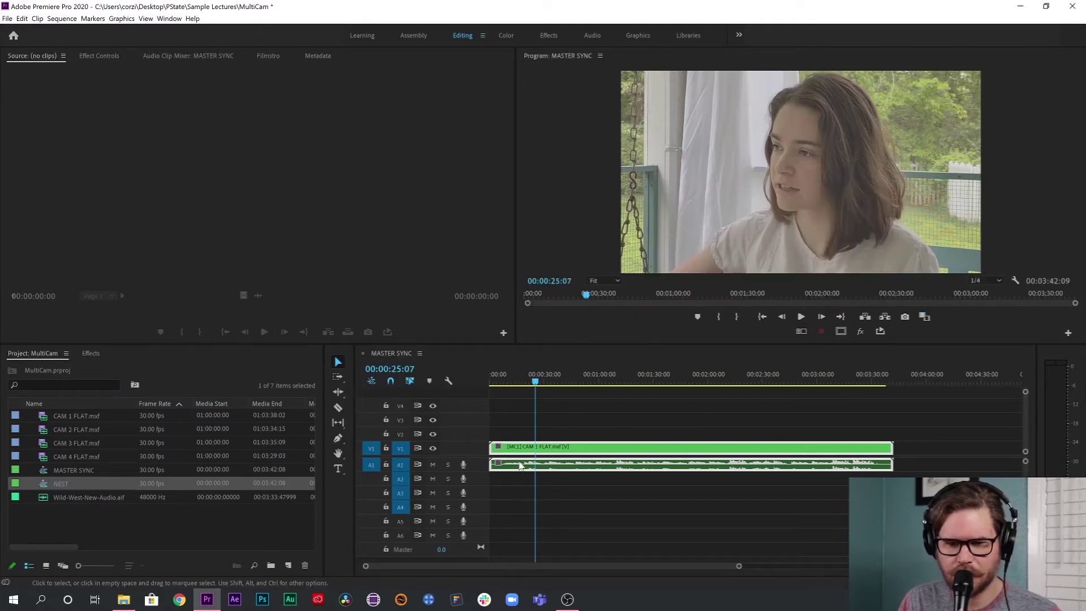
Show the multi-camera view in the Program monitor with the playback resolution at 1/4.
click(800, 333)
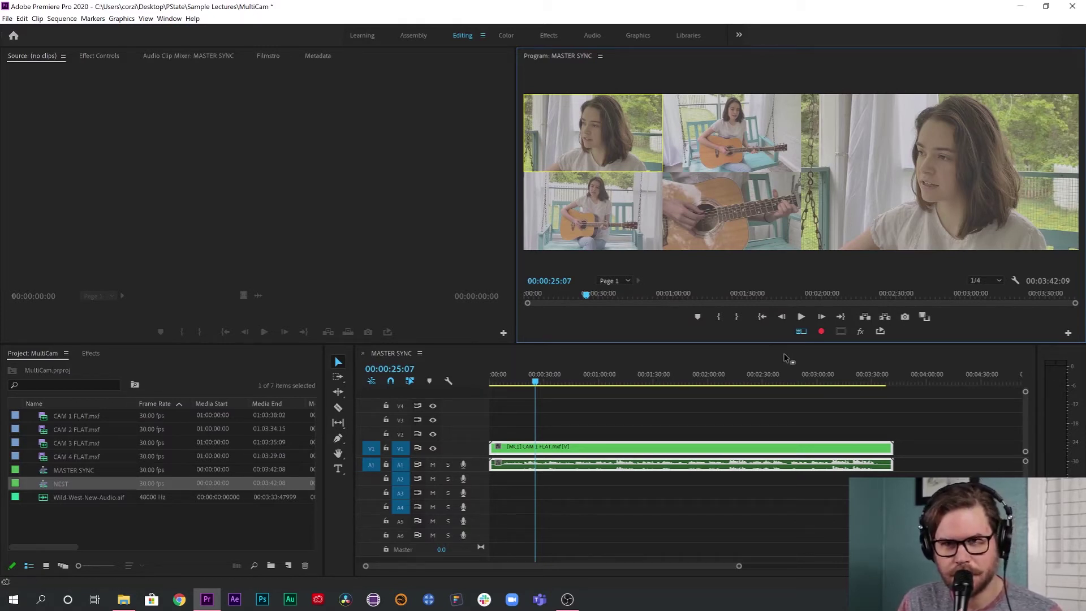
click(990, 281)
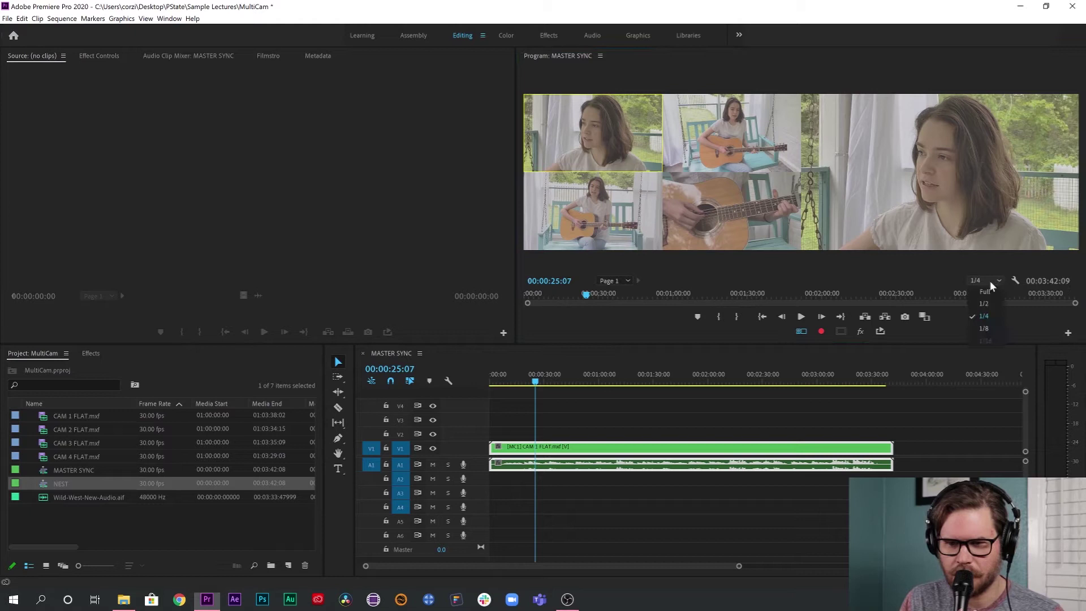
click(987, 318)
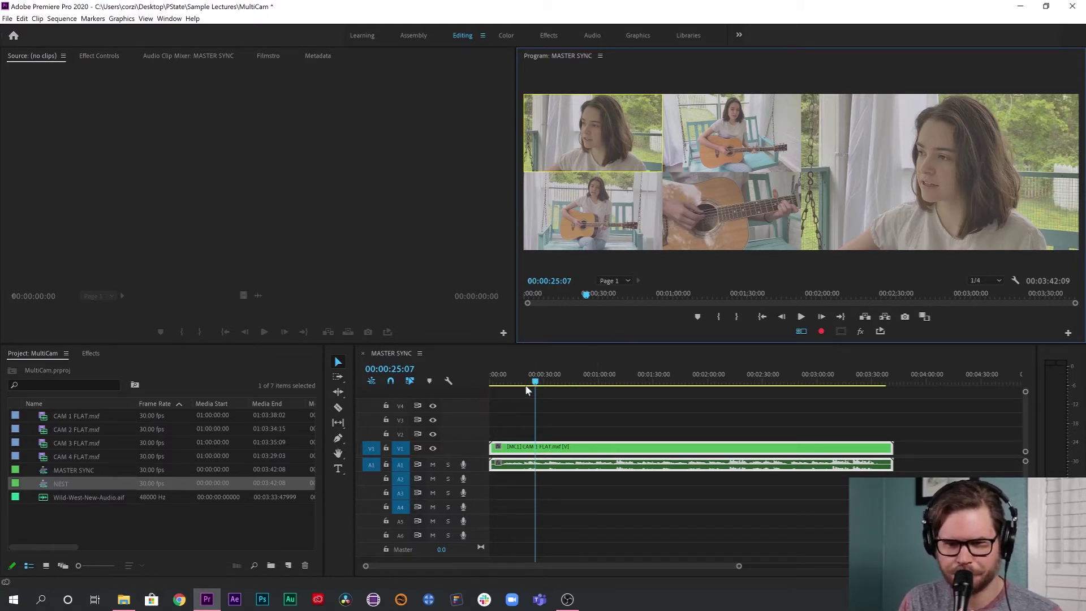
Trim the start of the multi-camera clip to 00:00:08:01 and ripple delete the gap before it.
drag(535, 382, 507, 385)
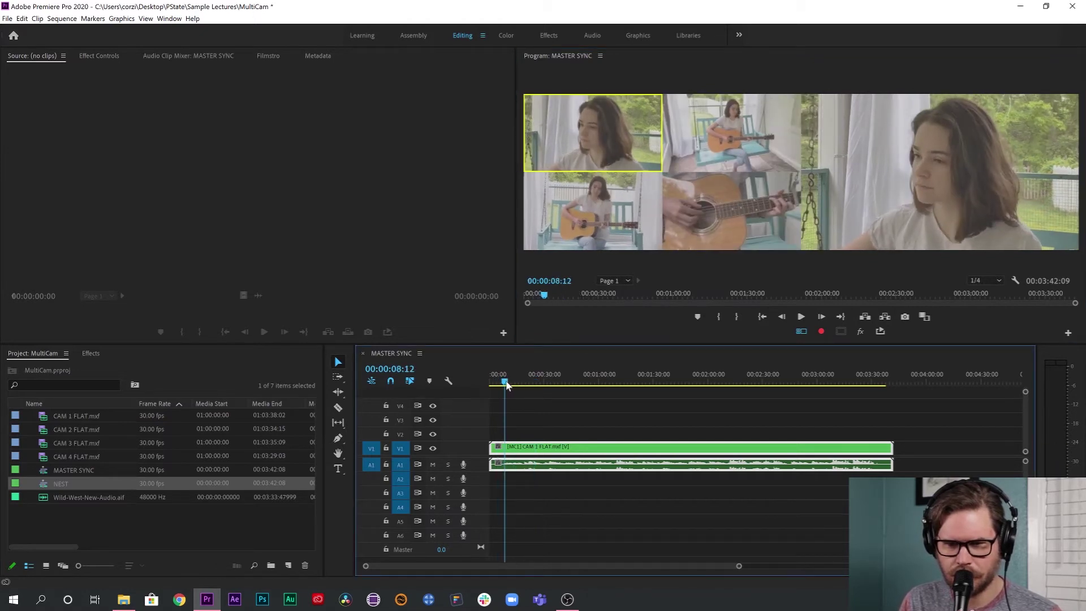
key(equal)
key(equal)
key(equal)
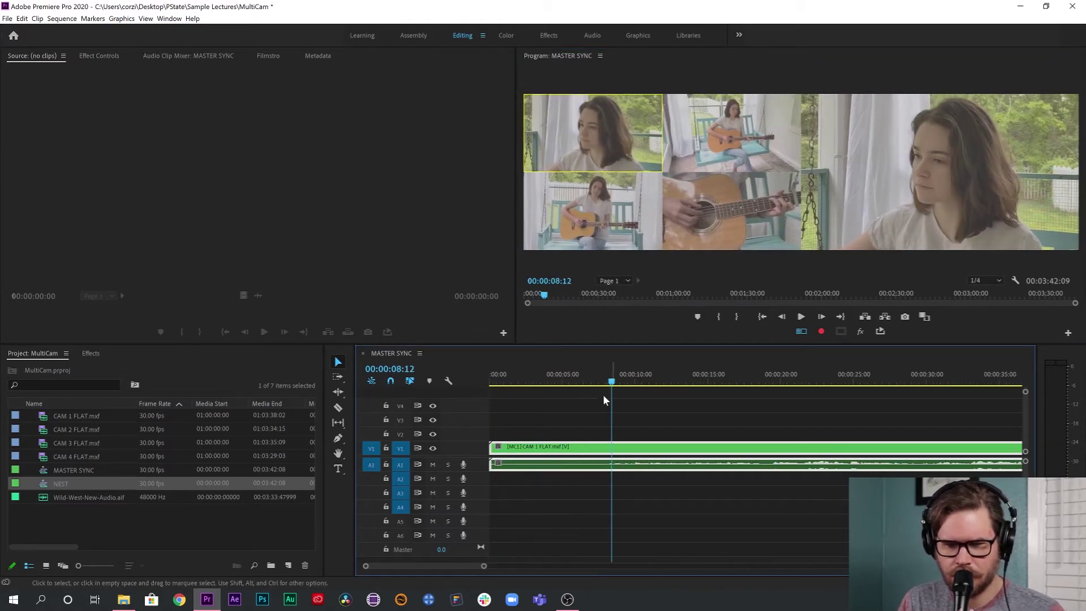
click(607, 384)
mouse_move(607, 384)
mouse_down()
mouse_move(566, 386)
mouse_move(606, 388)
mouse_up()
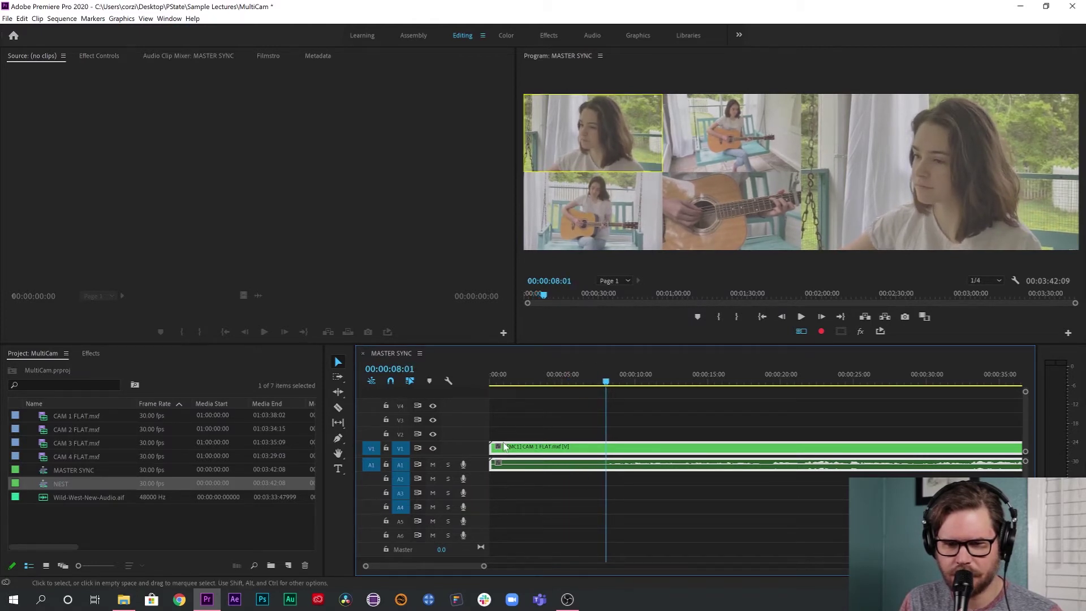
drag(491, 447, 606, 448)
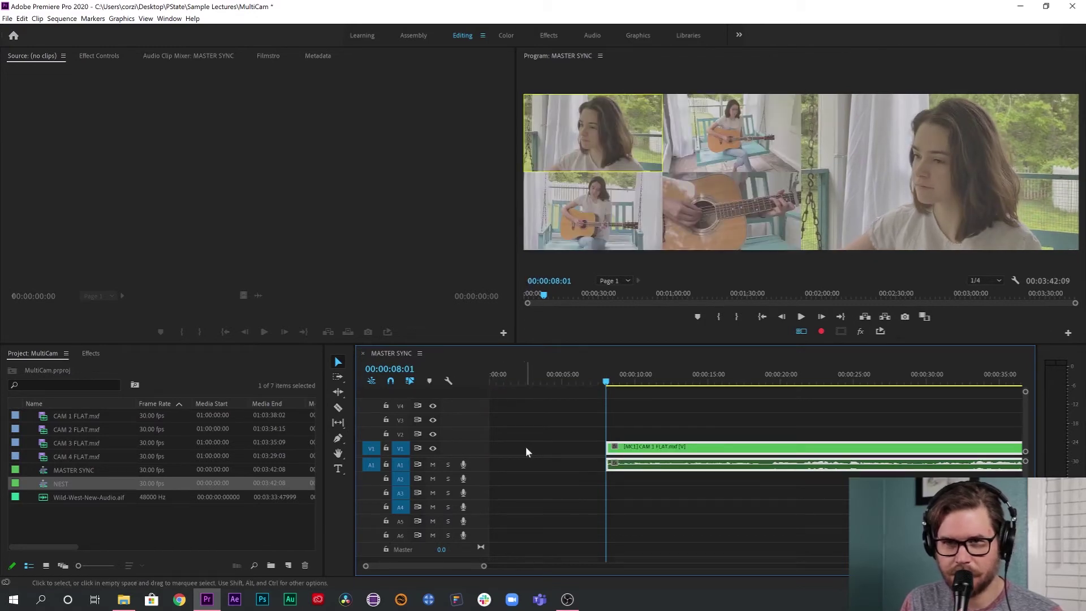
right_click(541, 450)
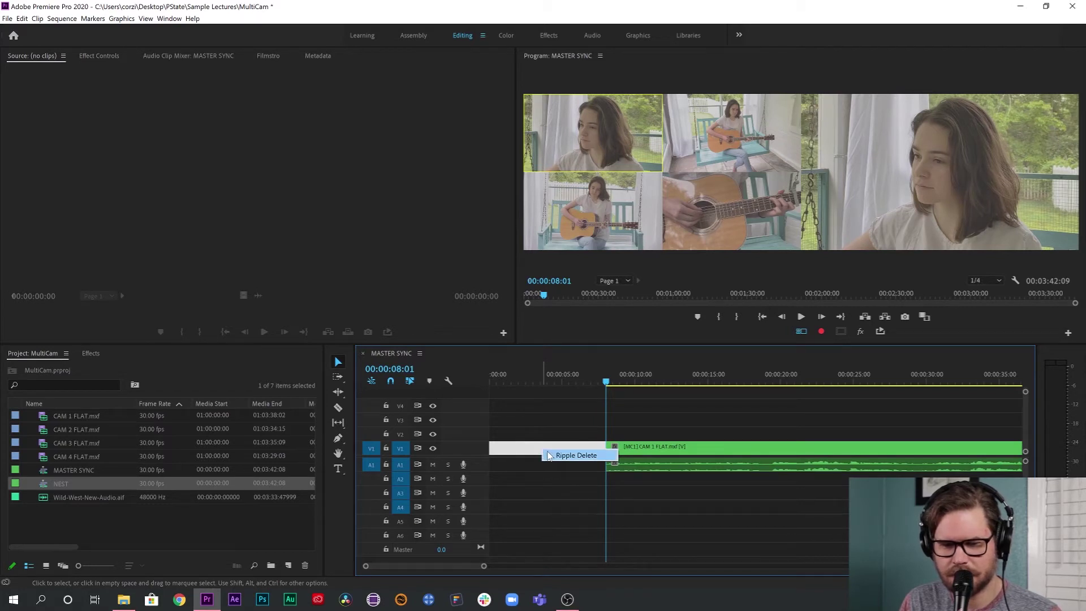
click(576, 456)
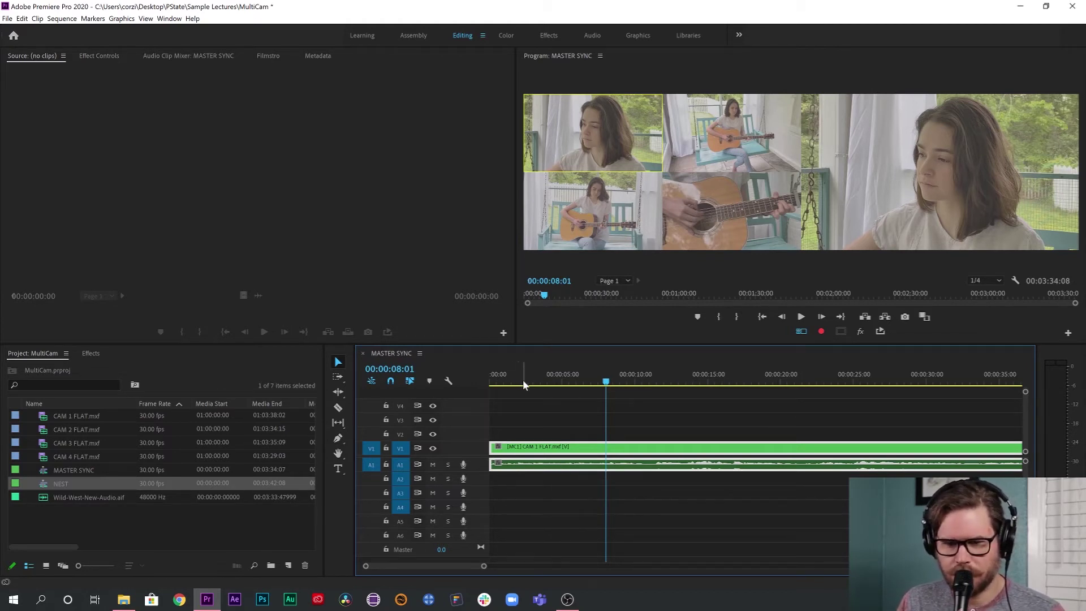
Arm multi-camera recording at the start of the sequence with camera 3 as the opening angle.
click(823, 330)
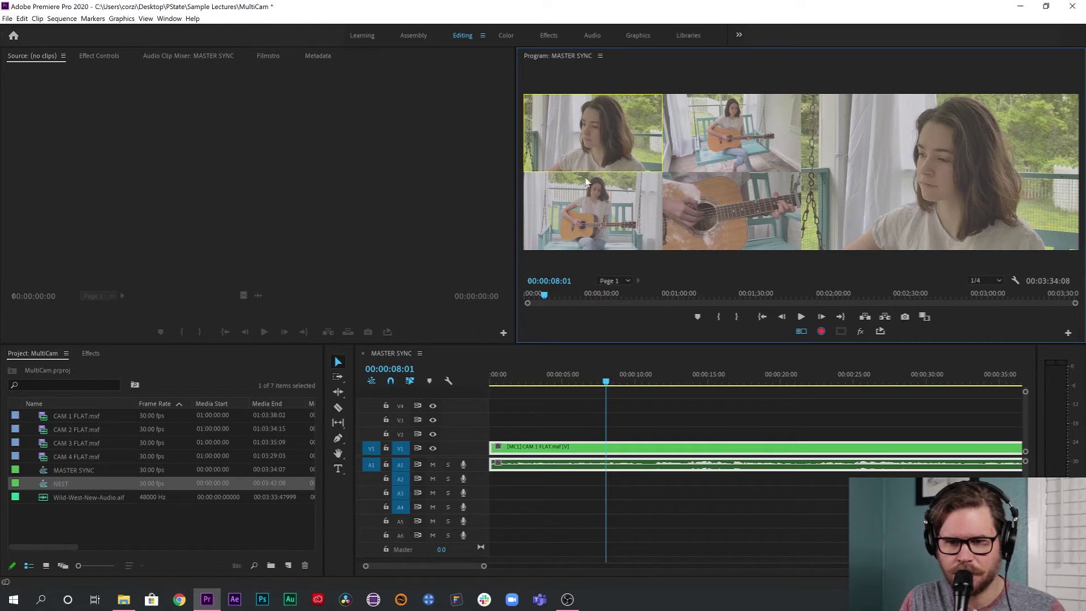
click(492, 382)
click(820, 331)
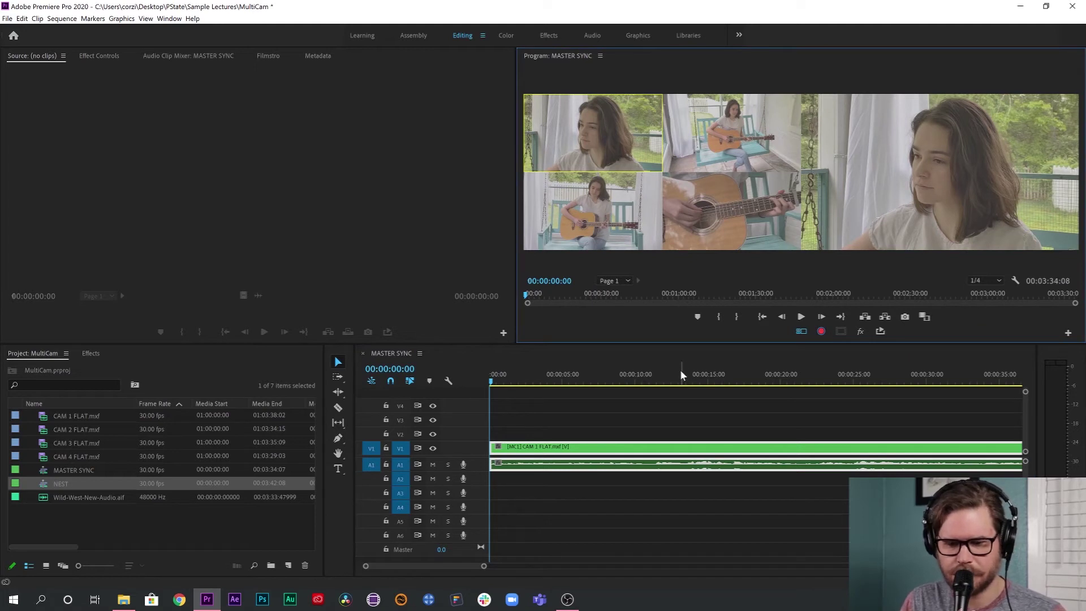
click(649, 232)
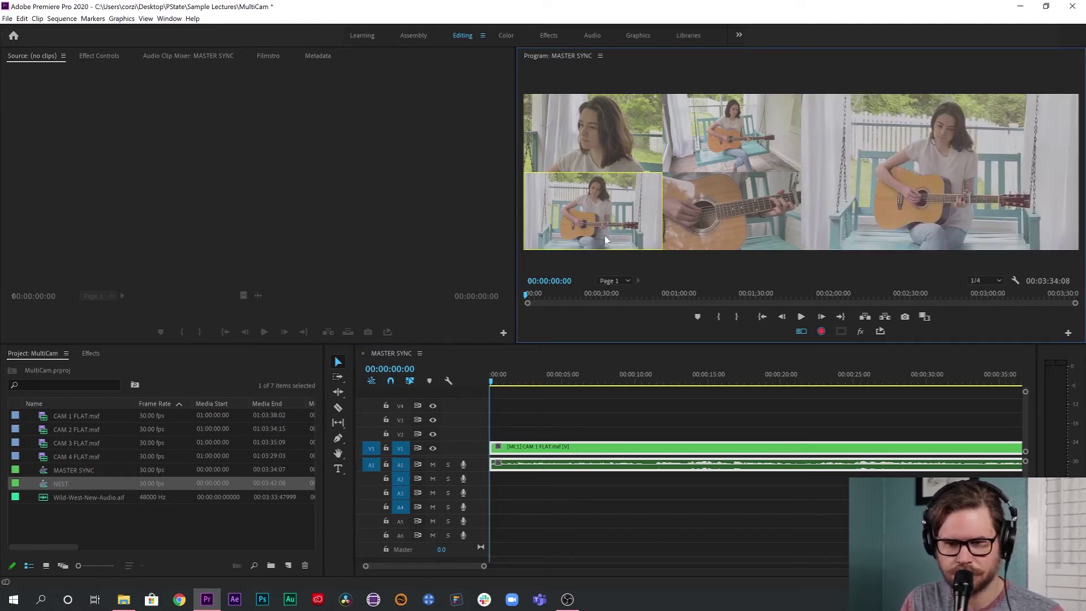
Play the sequence and switch live through cameras 4, 1, 2, 4, 3, 1, 4 and 2, stopping playback at about 39 seconds.
key(space)
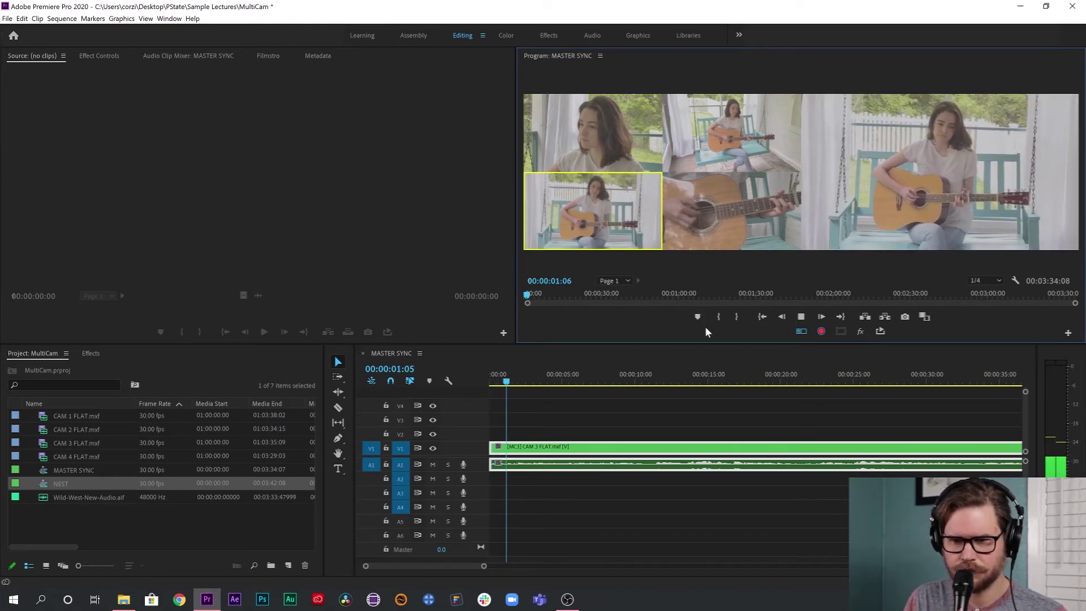
click(743, 218)
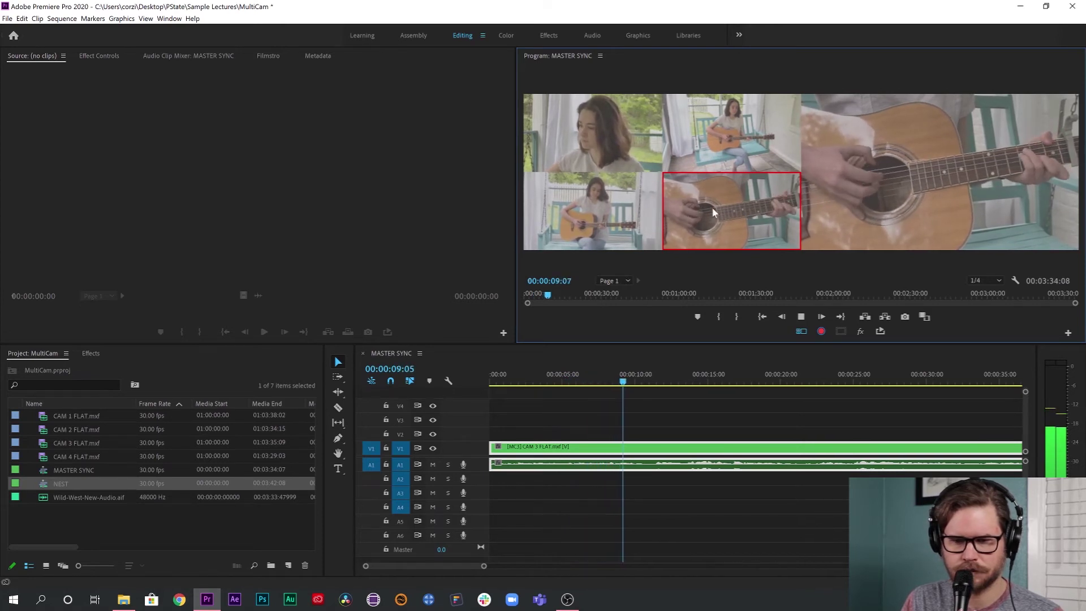
click(619, 148)
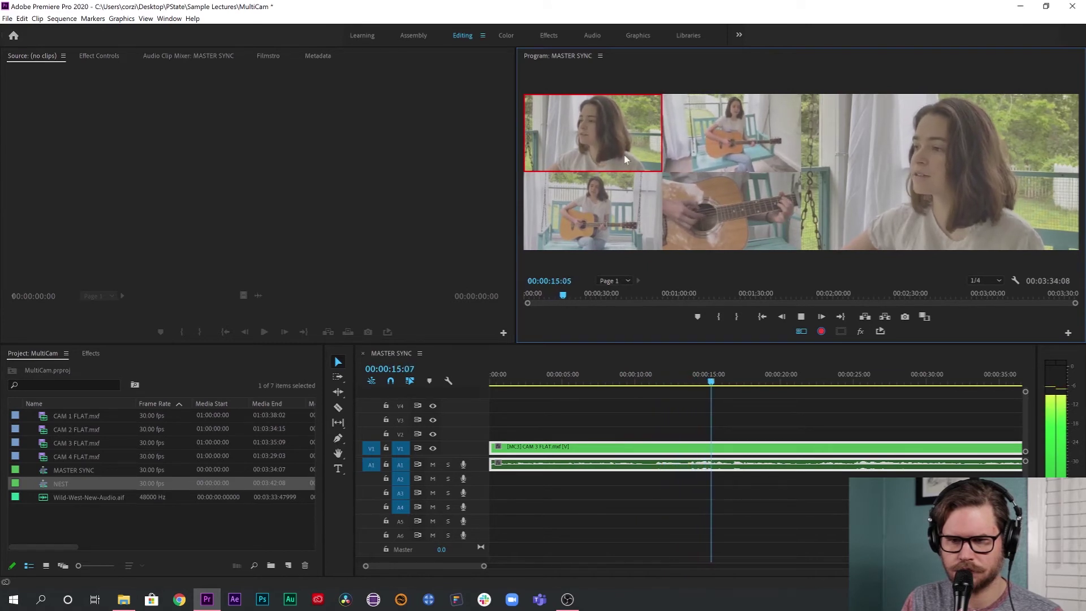
click(726, 147)
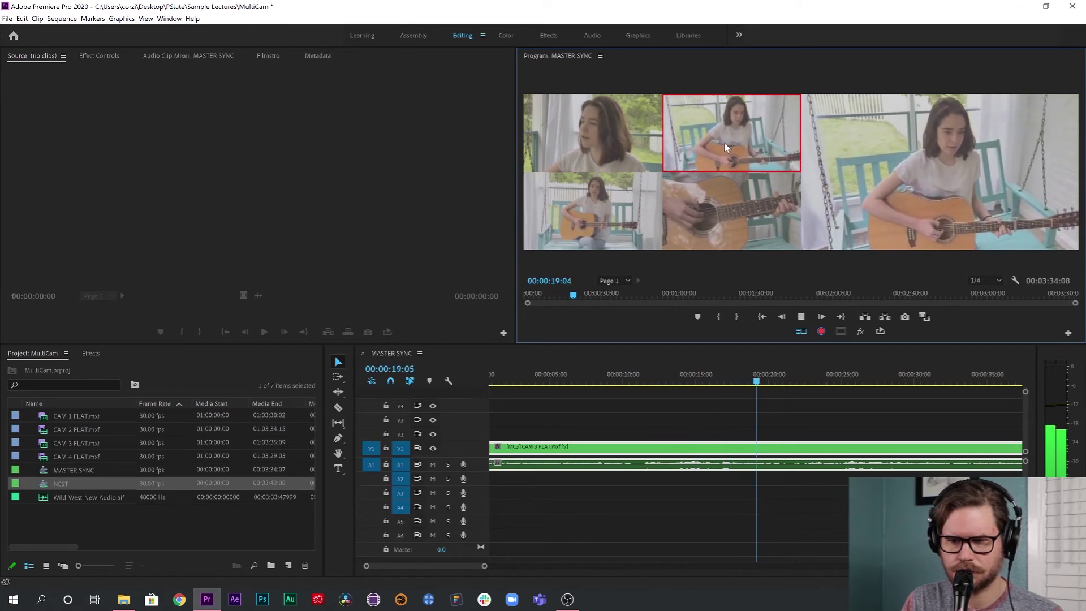
click(737, 197)
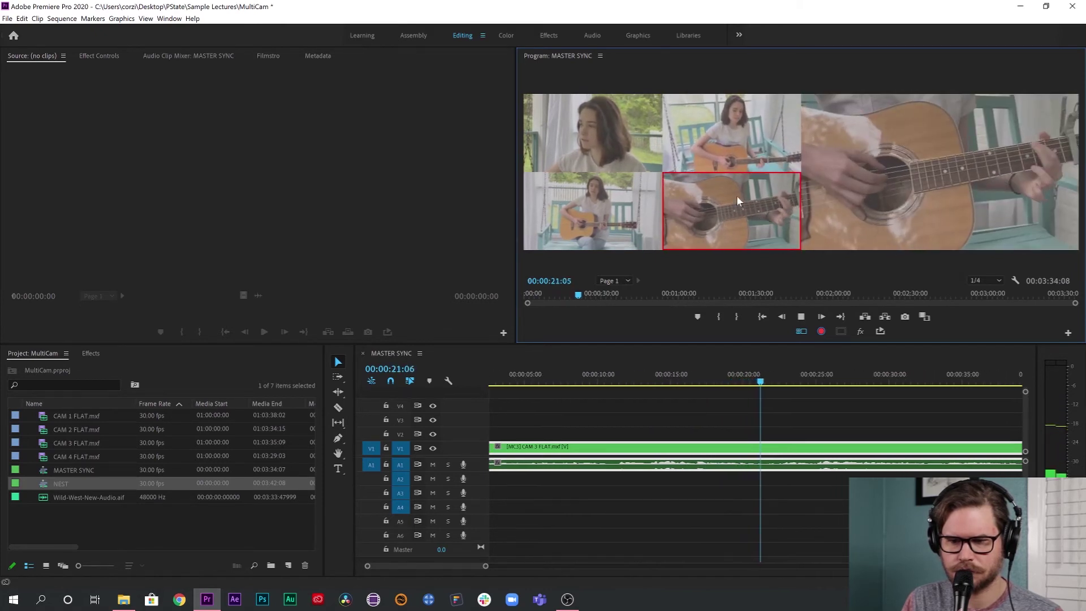
click(624, 220)
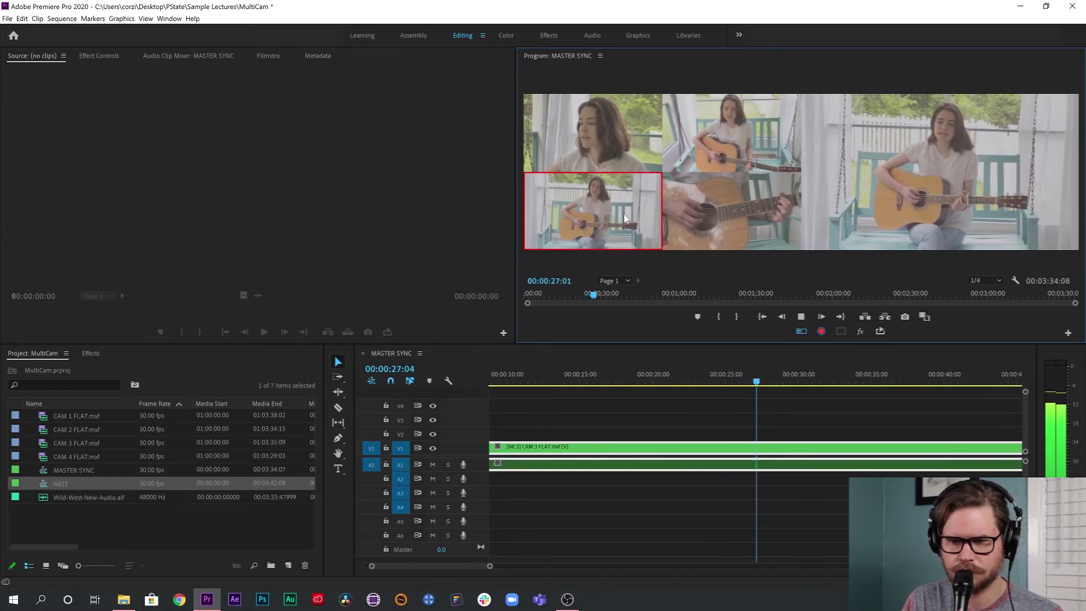
click(612, 147)
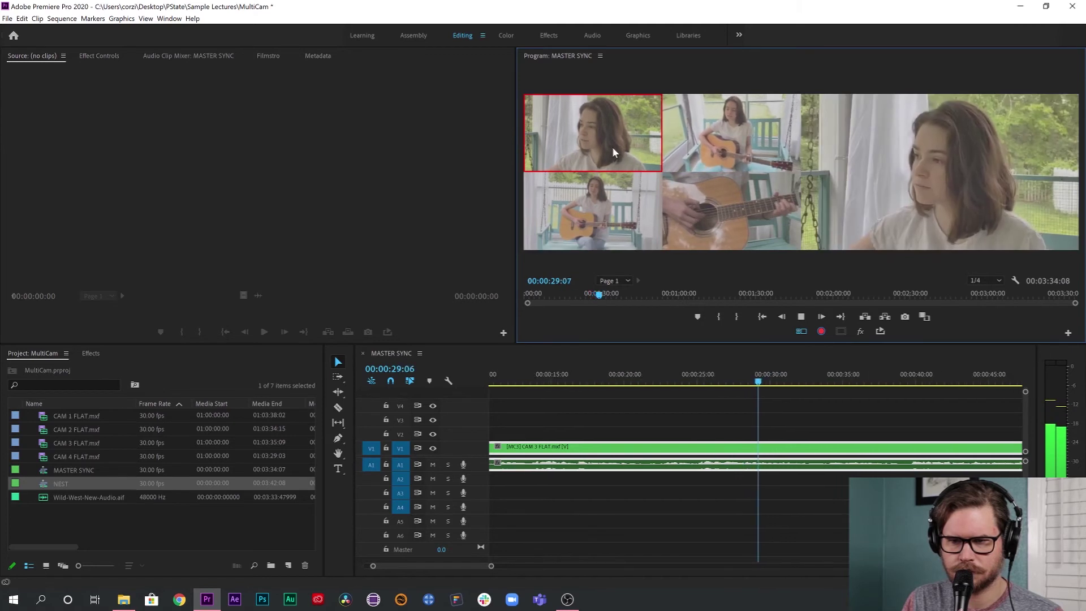
click(711, 209)
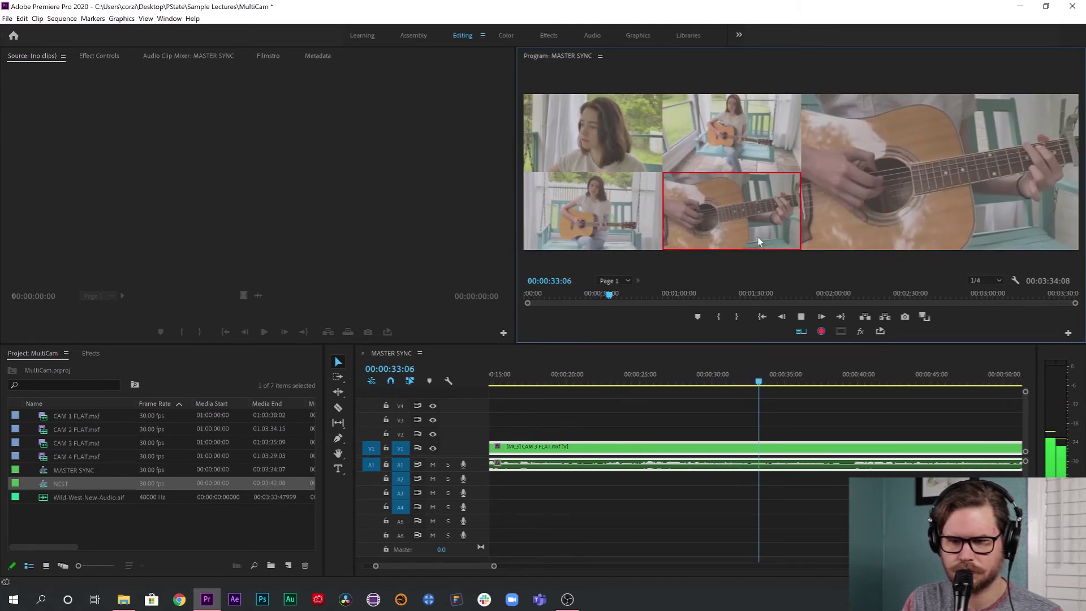
click(742, 159)
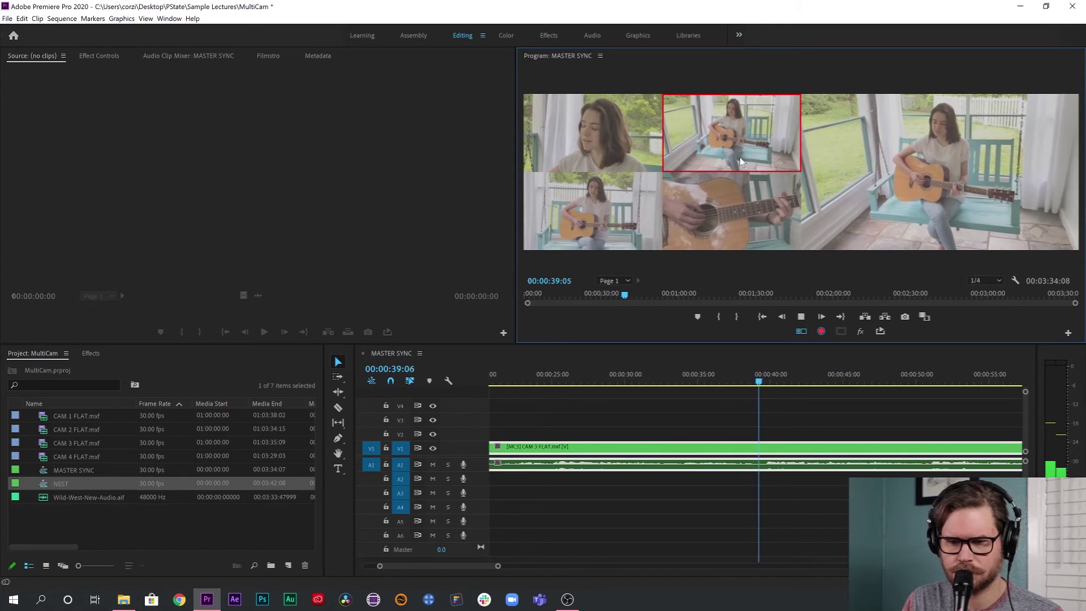
key(space)
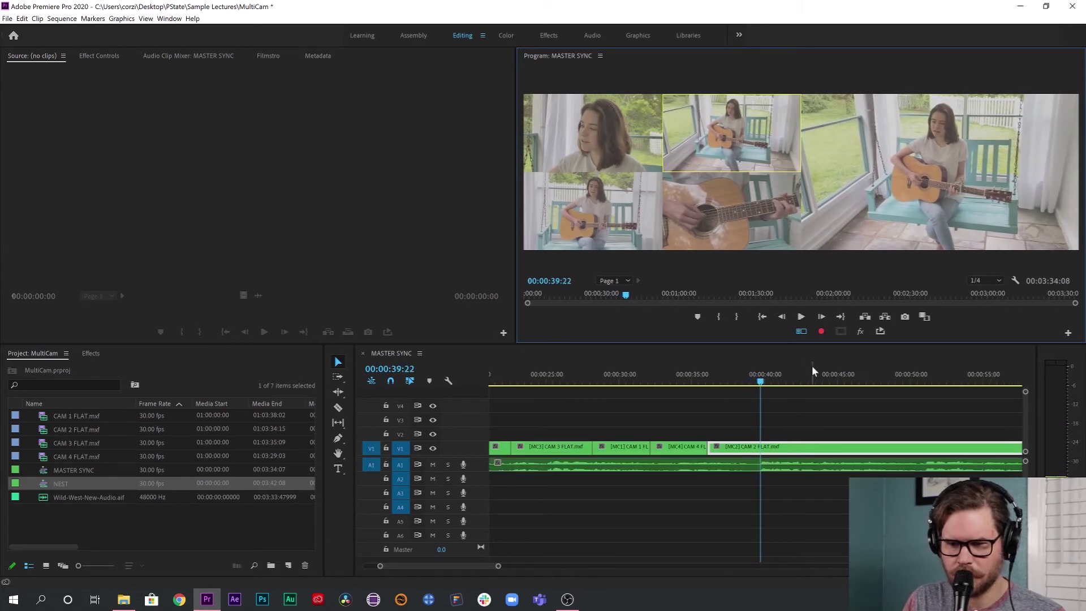
Review the recorded camera cuts along the timeline, from the last camera 2 clip back to the first camera 4 clip.
click(728, 383)
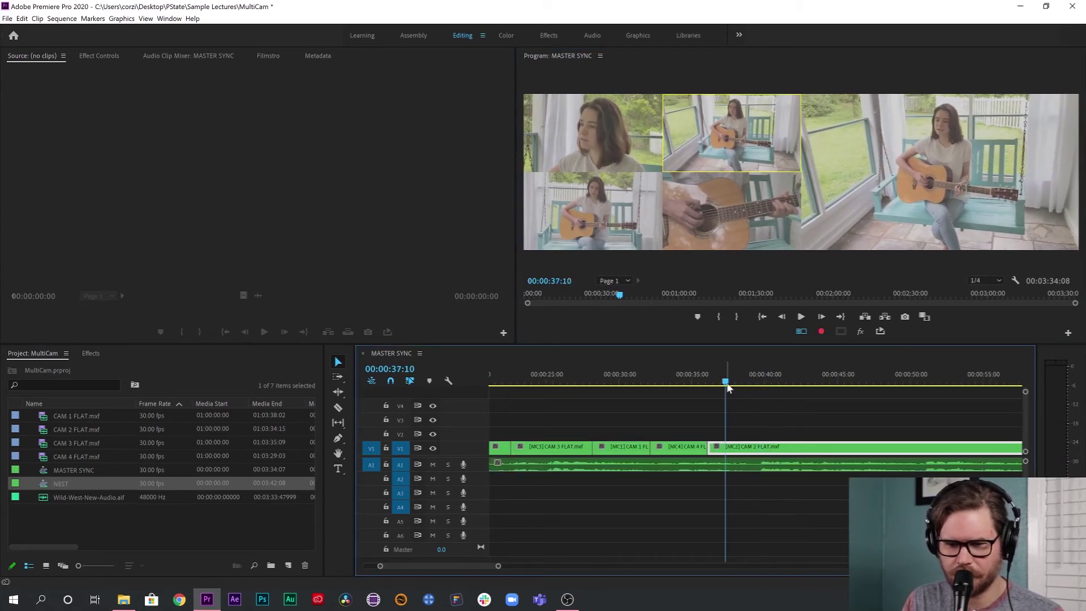
key(minus)
key(minus)
key(minus)
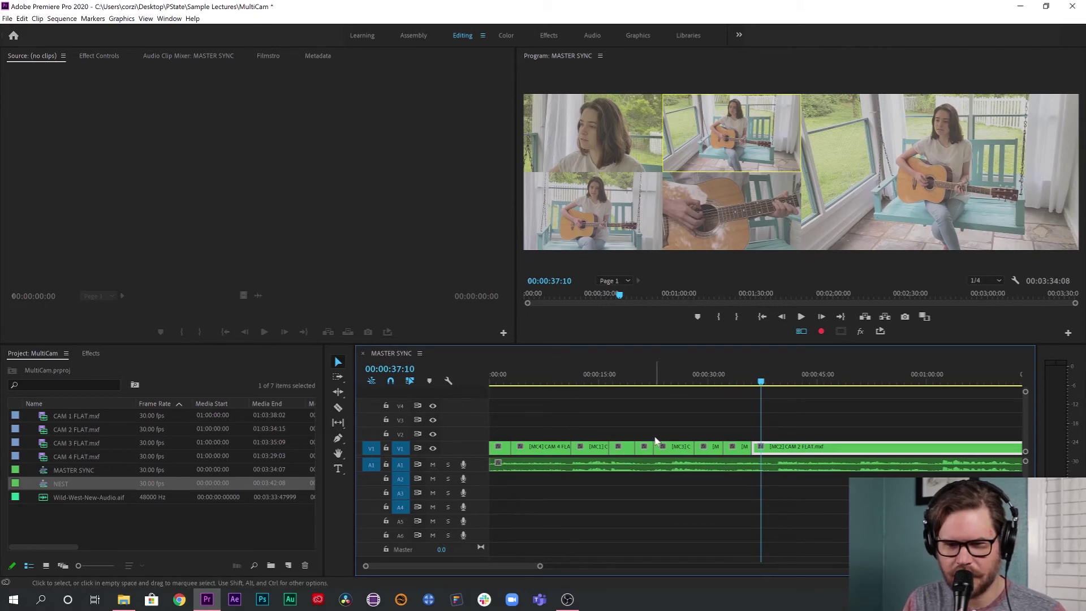
click(743, 370)
click(703, 374)
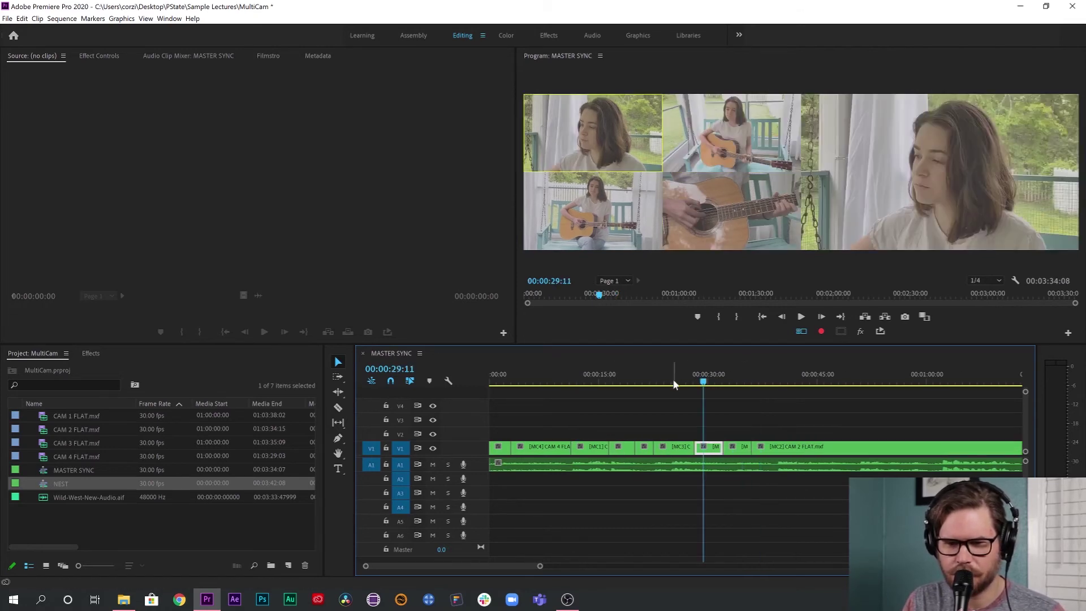
click(673, 376)
click(645, 386)
click(618, 385)
click(588, 384)
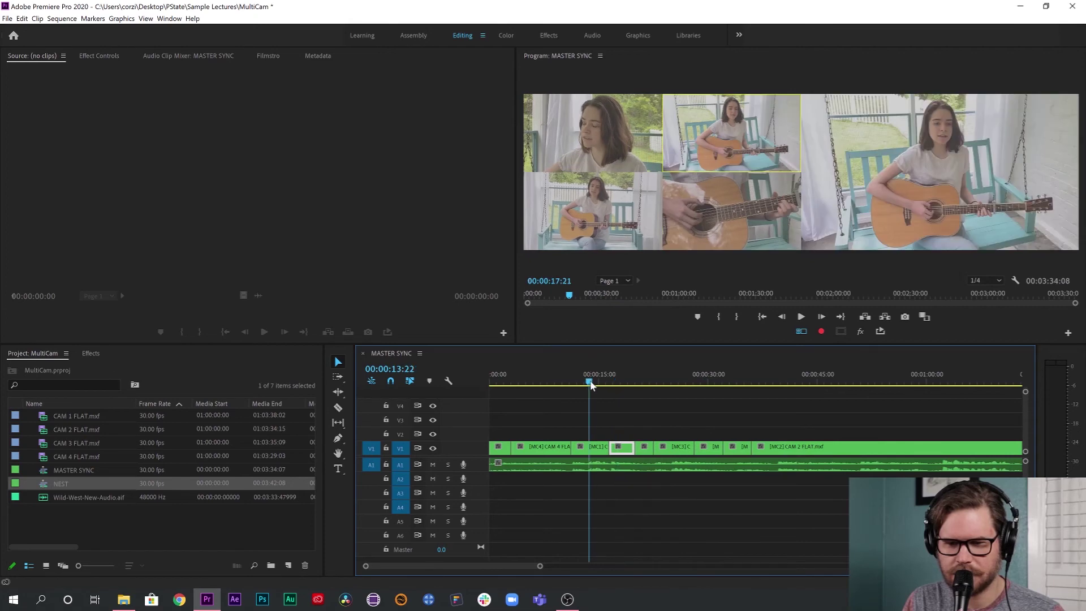
click(493, 383)
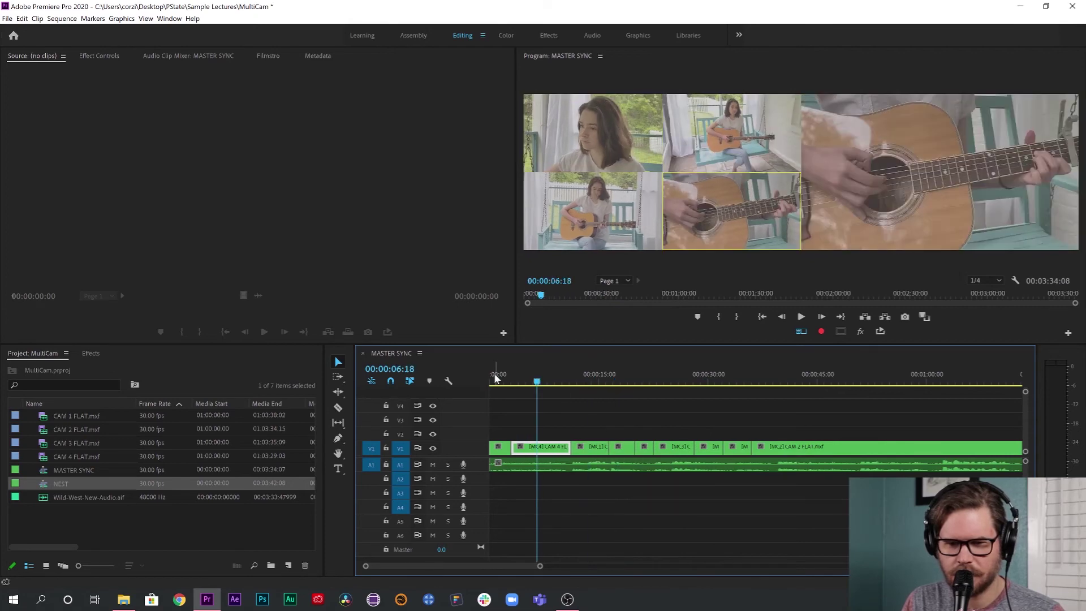
click(538, 382)
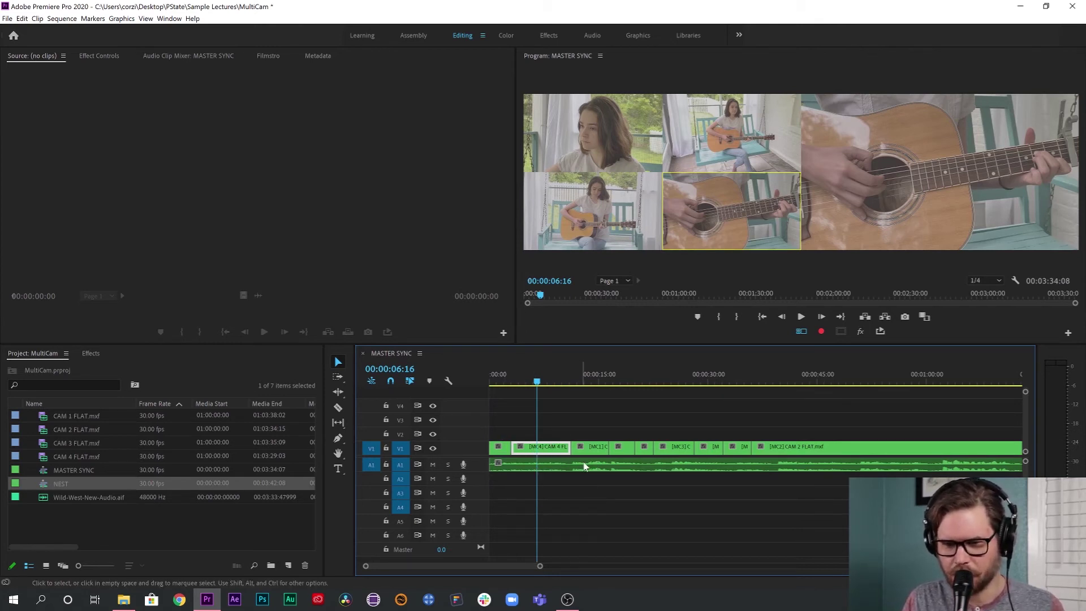
Roll the cut between the first CAM 4 clip and the following CAM 1 clip to 00:00:11:16.
drag(563, 448, 565, 452)
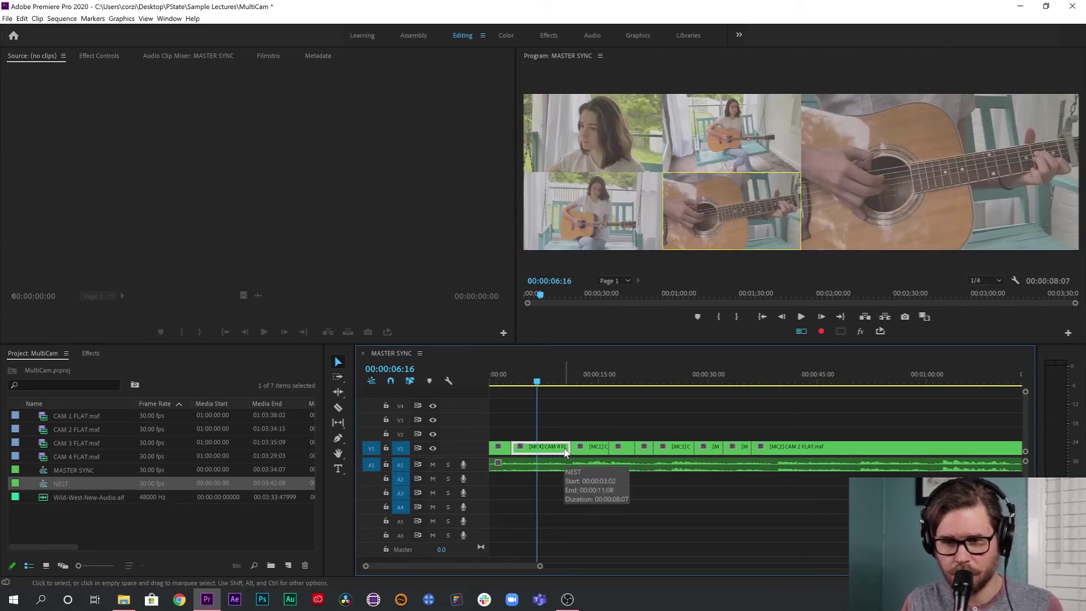
click(572, 380)
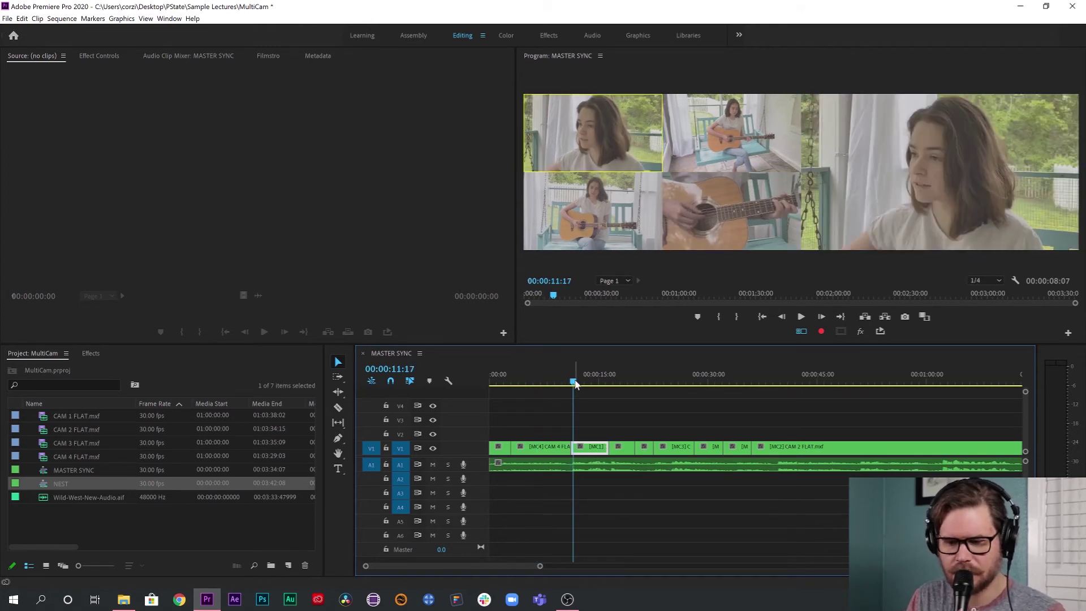
key(equal)
key(equal)
key(equal)
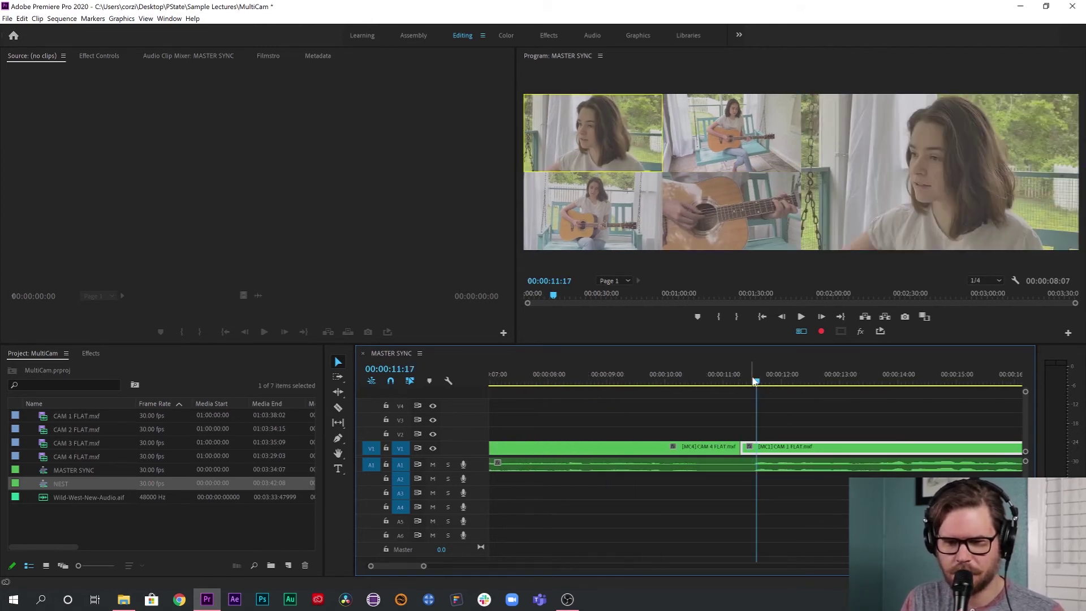
drag(756, 381, 754, 382)
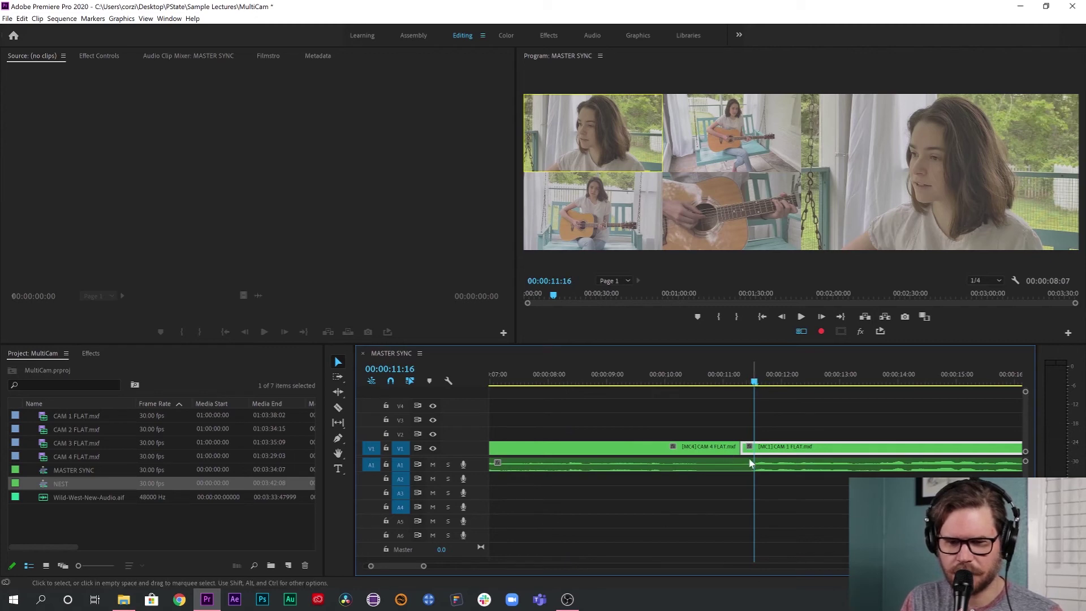
drag(742, 449, 750, 452)
key(minus)
key(minus)
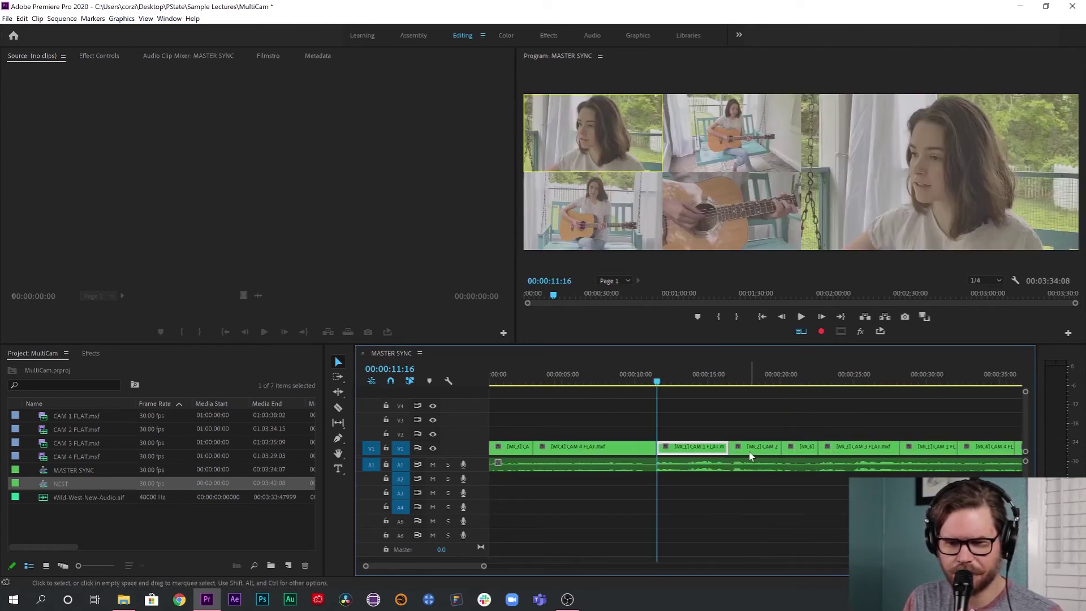
Roll the first CAM 3 to CAM 4 cut about one second later and add a cross dissolve at the CAM 4 to CAM 1 cut.
click(619, 376)
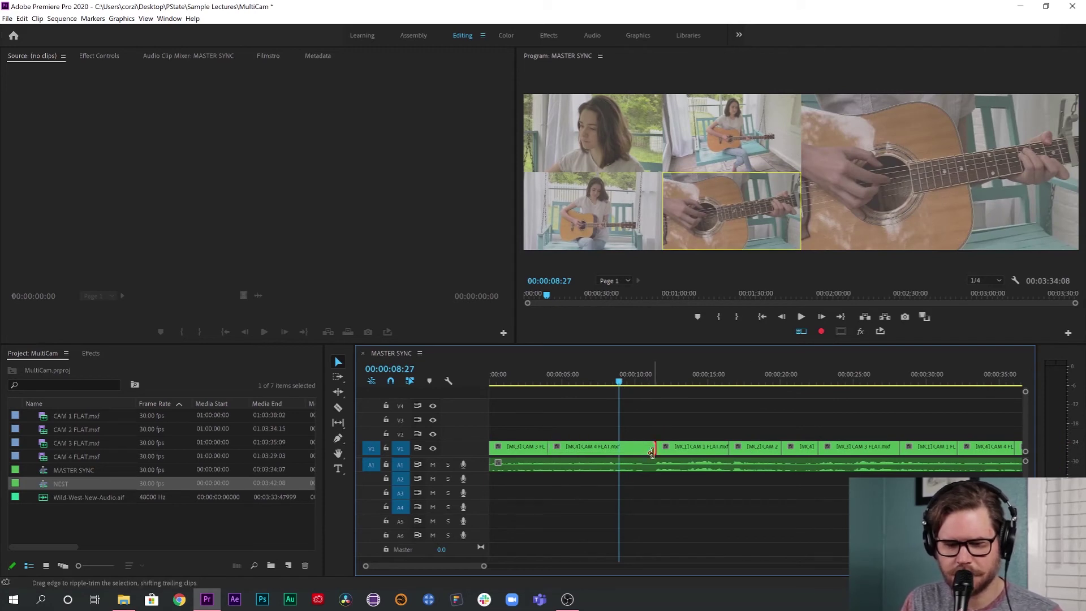
drag(651, 451, 659, 451)
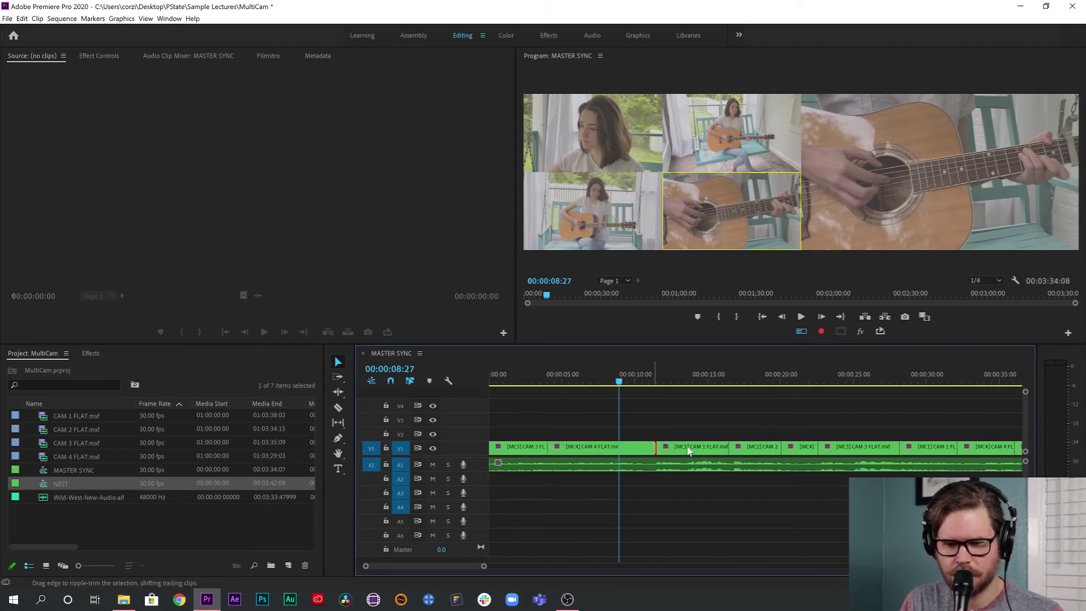
click(649, 386)
key(space)
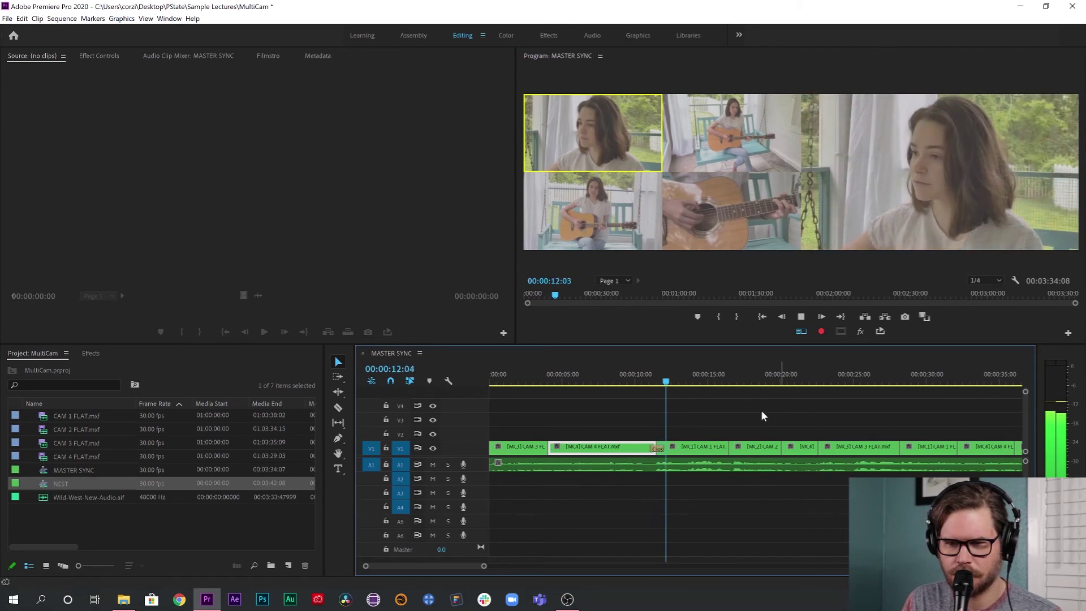
key(space)
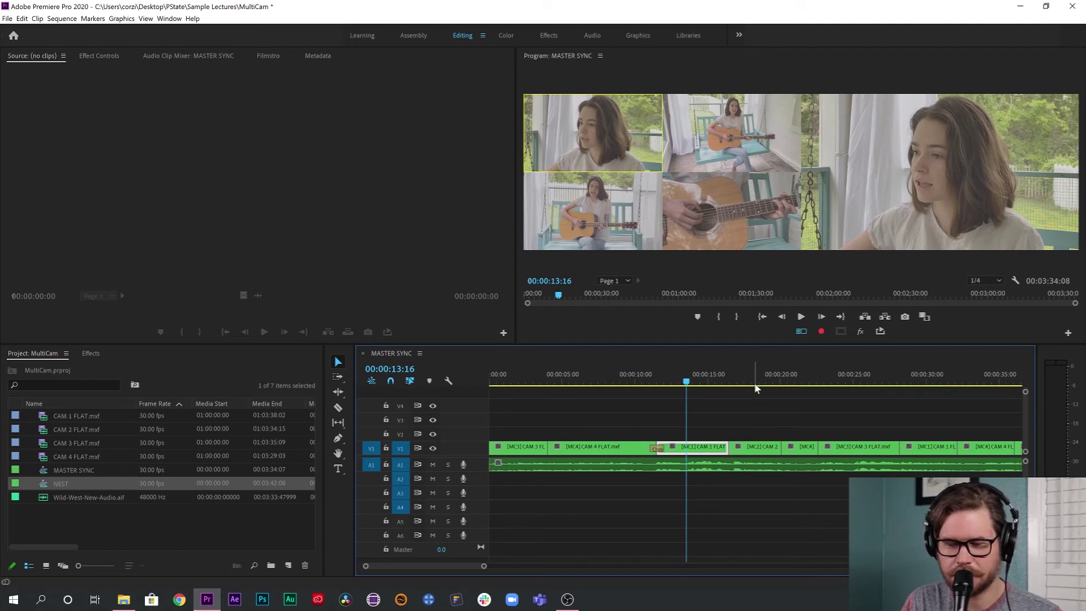
Try cameras 4, 1 and 3 for the CAM 2 clip at 00:00:17:15, ending back on camera 2.
click(752, 389)
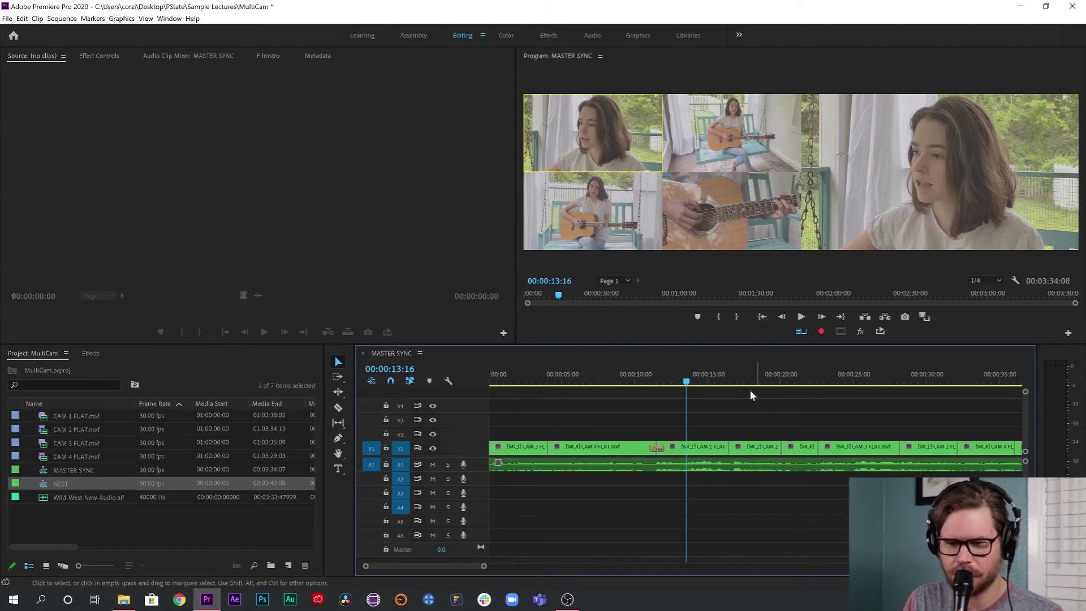
click(745, 385)
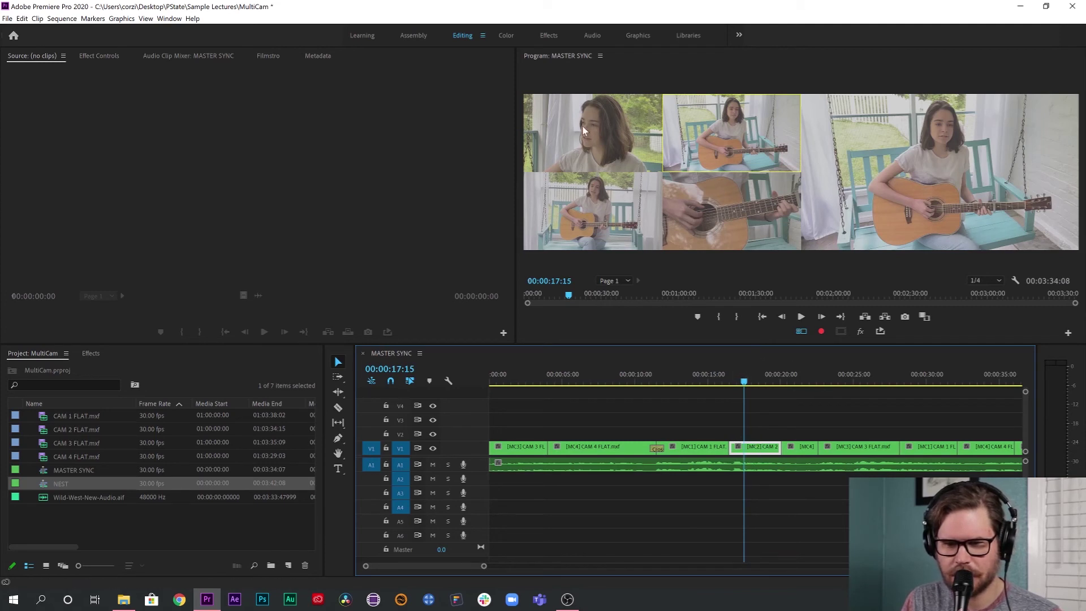
click(729, 211)
click(636, 153)
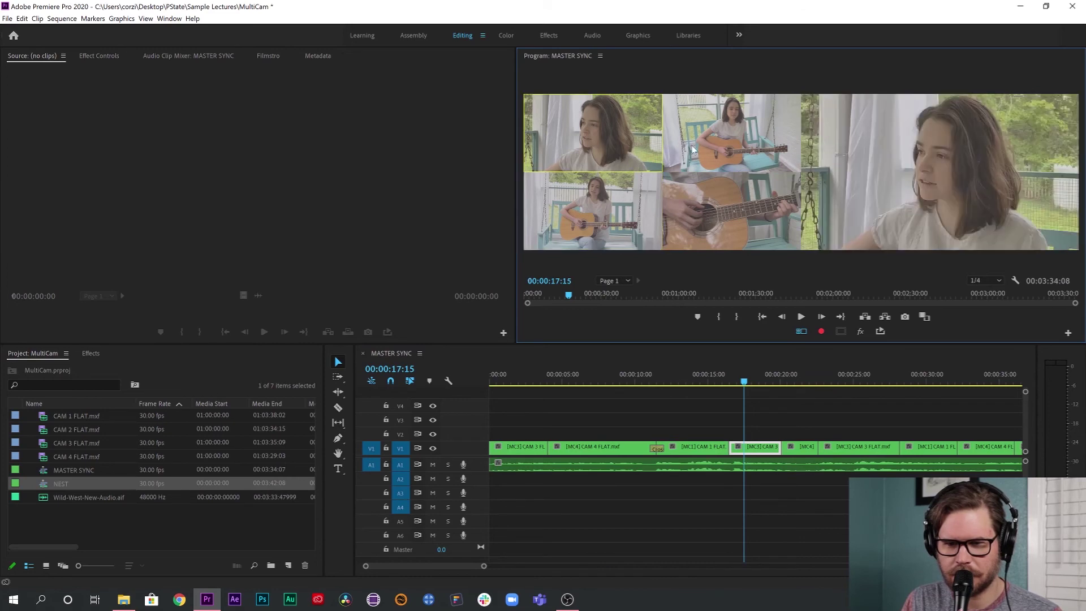
click(712, 211)
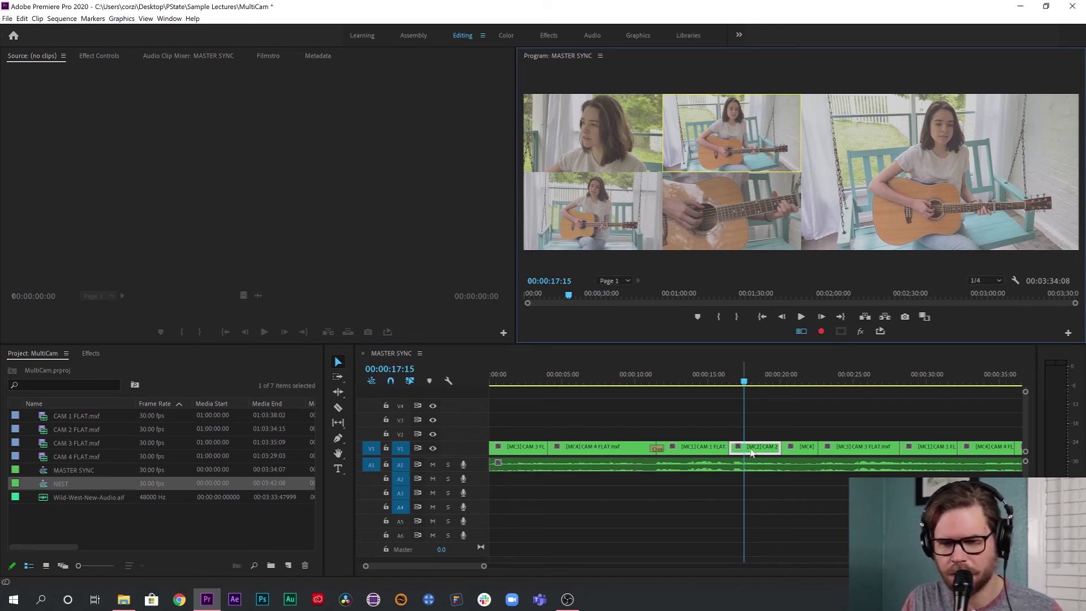
click(705, 207)
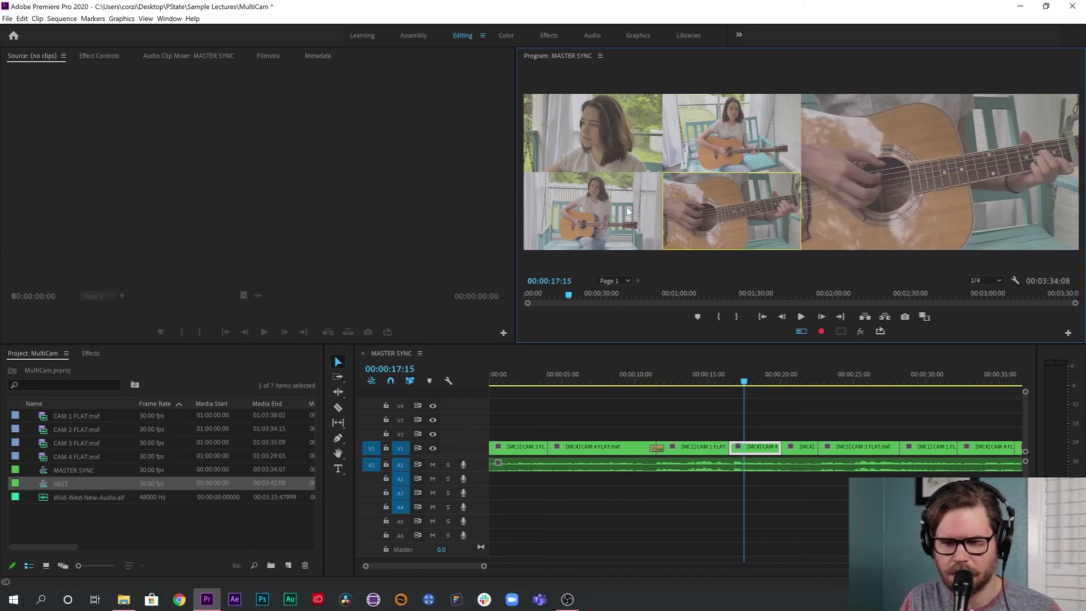
click(627, 211)
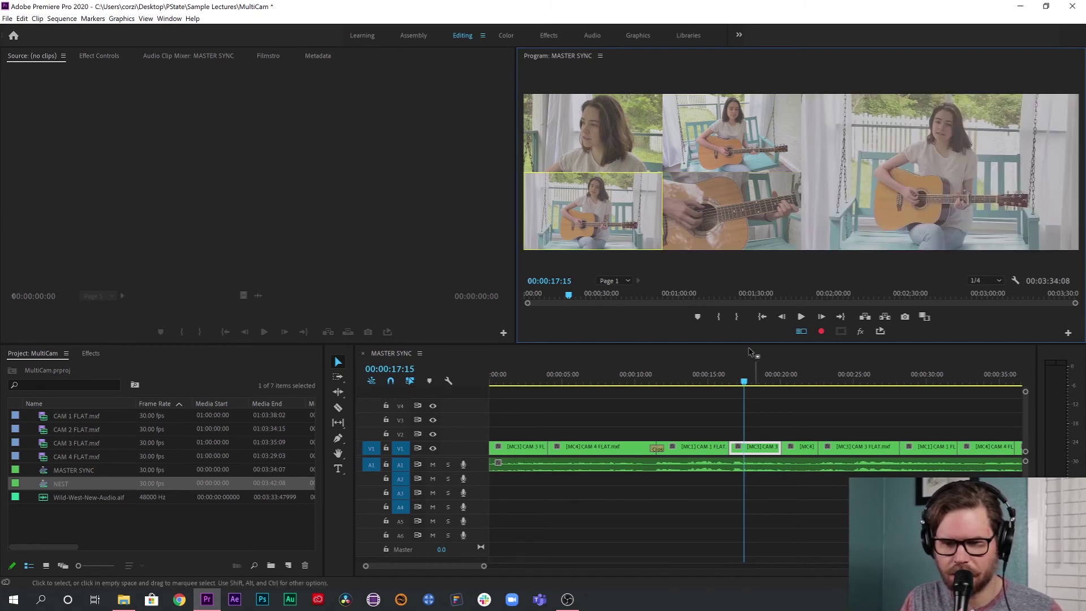
key(2)
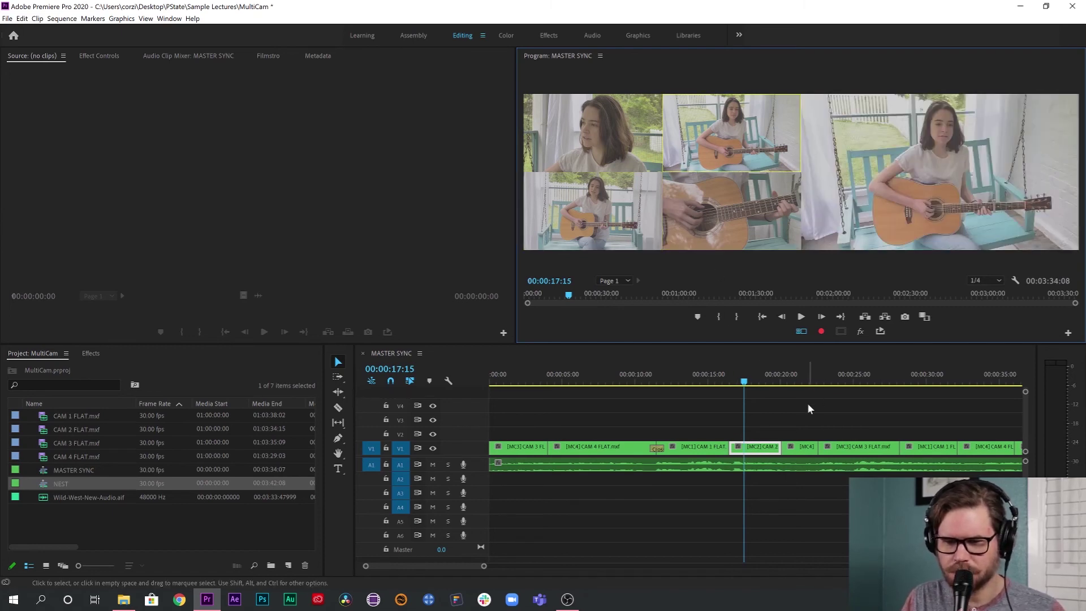
Examine the Multi-Camera options, including Flatten, for the CAM 4 clip at 00:00:07:27.
click(604, 380)
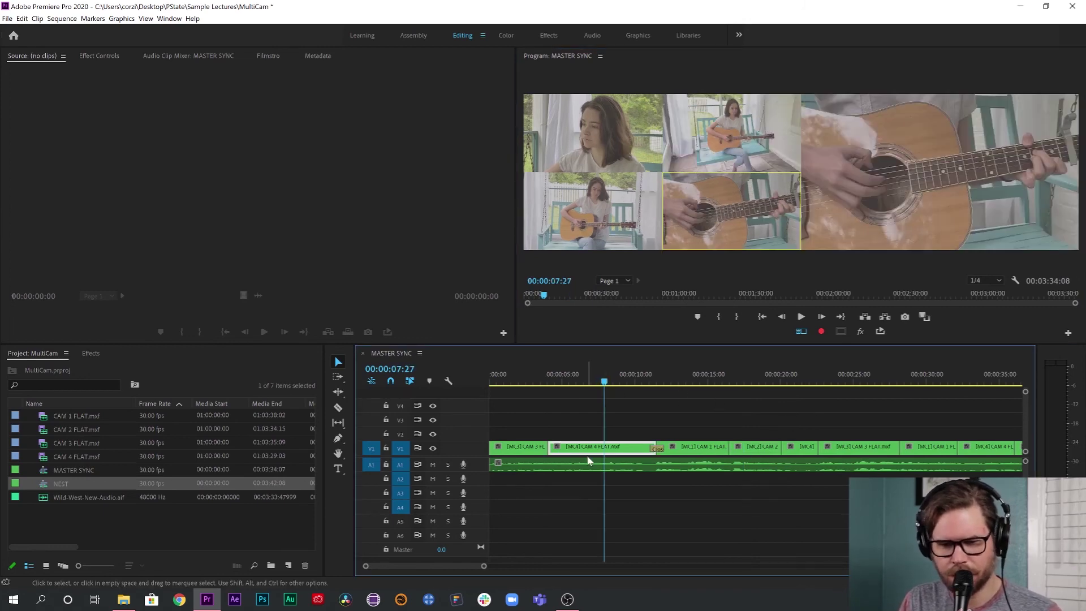
right_click(592, 447)
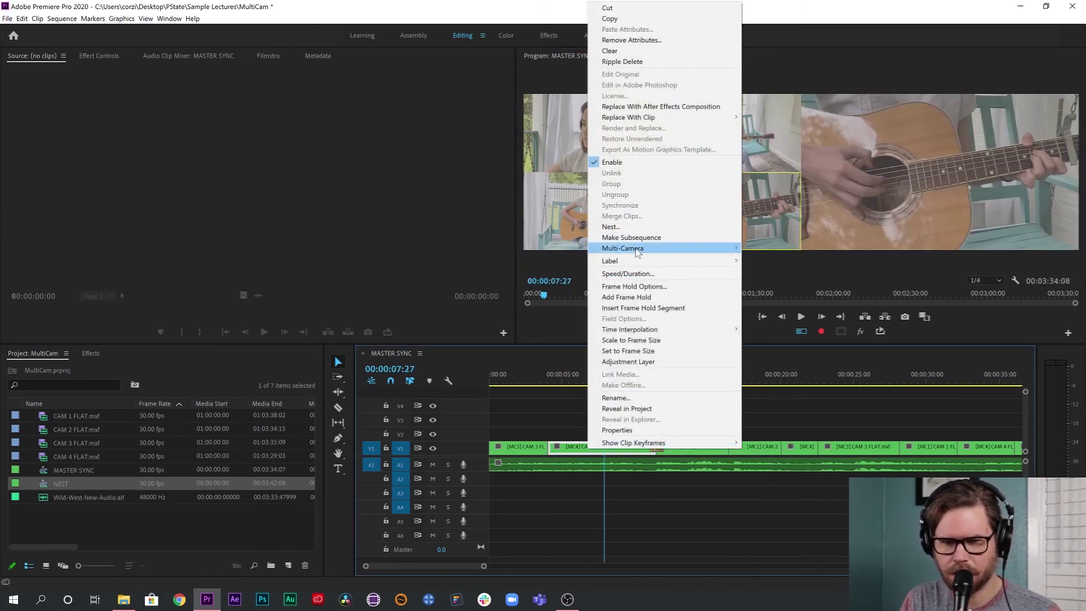
mouse_move(636, 249)
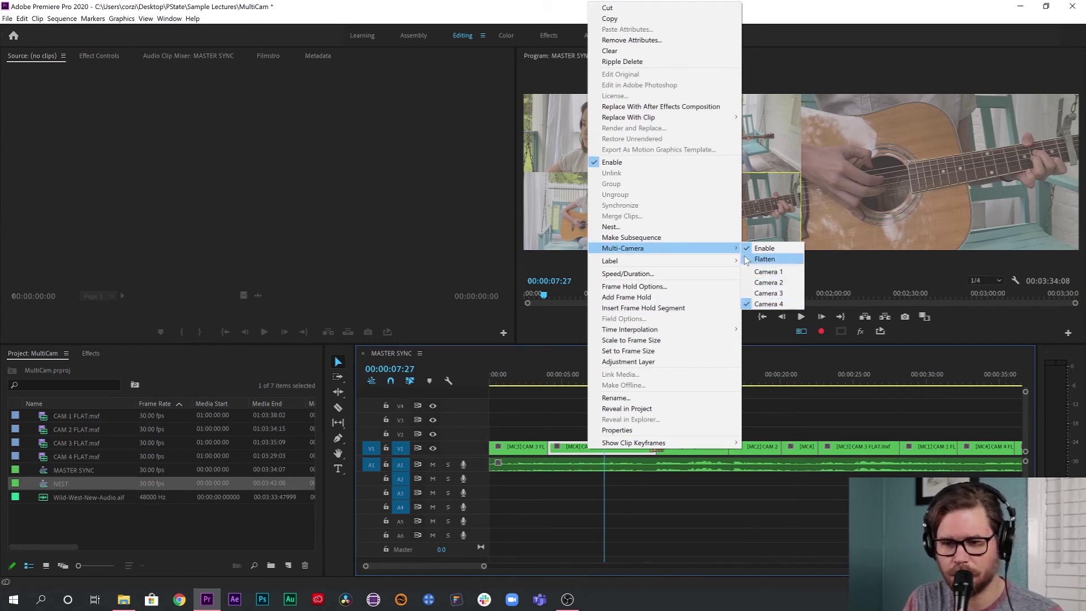
click(554, 410)
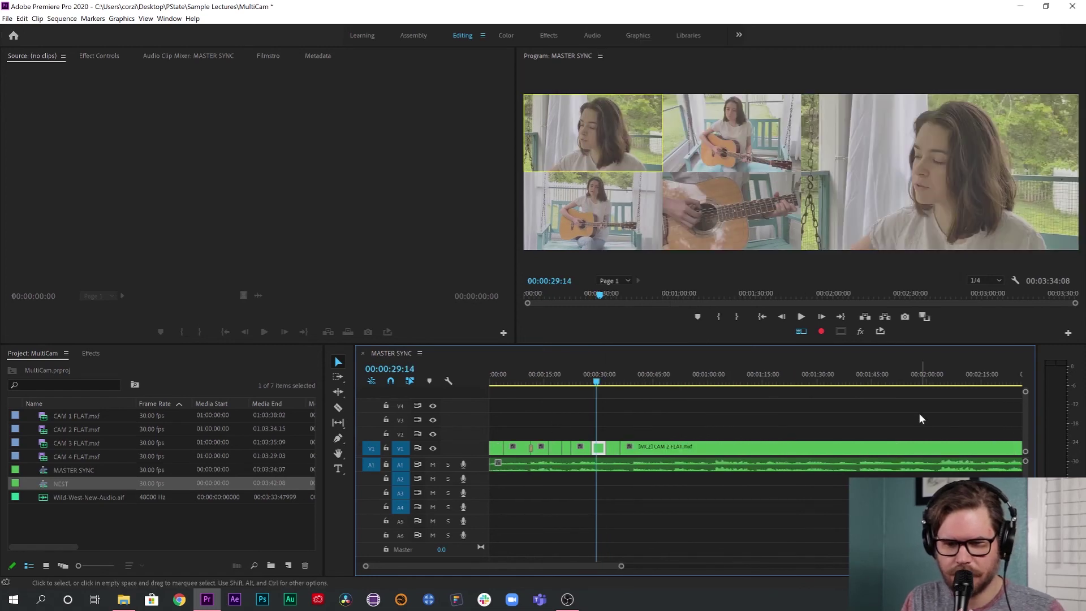